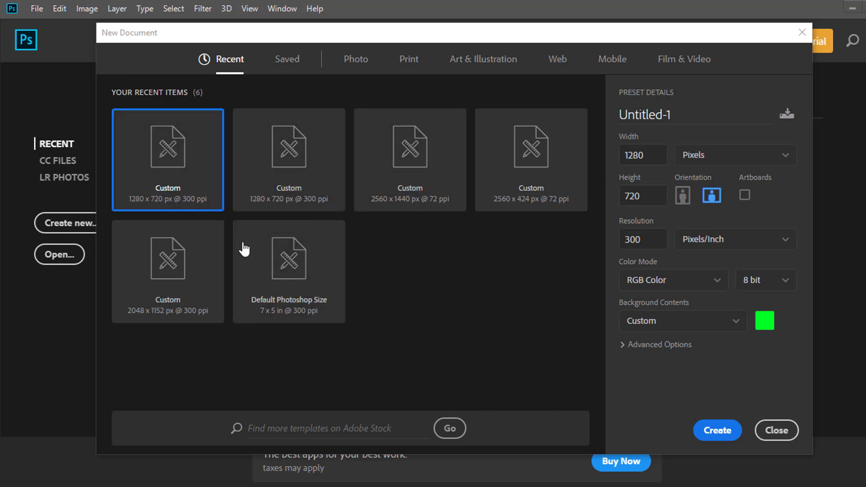
Pick the 1280 × 720 px preset with pixel units and 300 pixels/inch resolution.
click(276, 279)
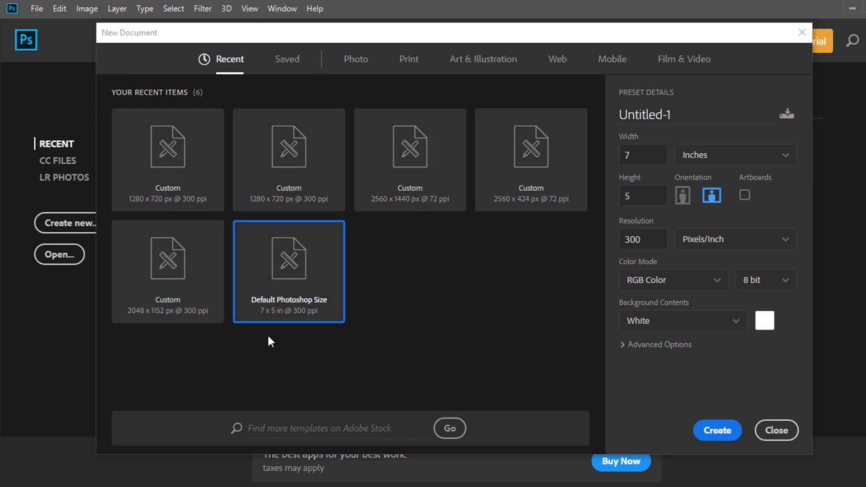
click(198, 180)
click(702, 159)
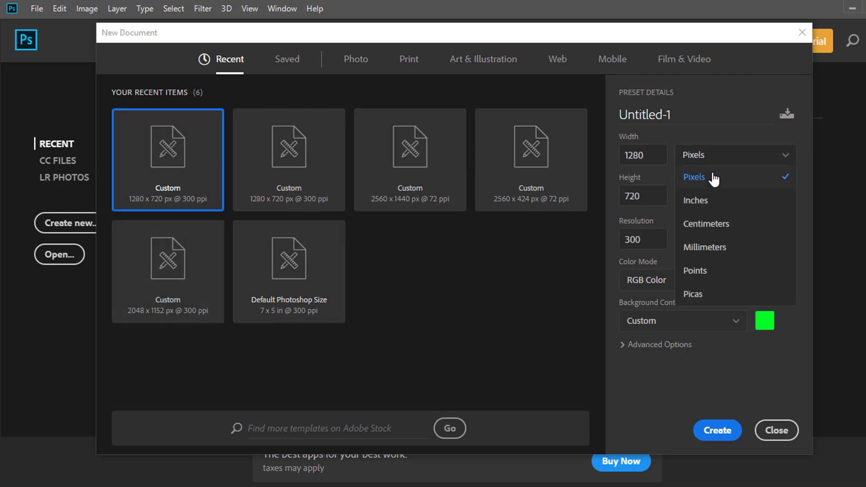
click(657, 262)
click(699, 239)
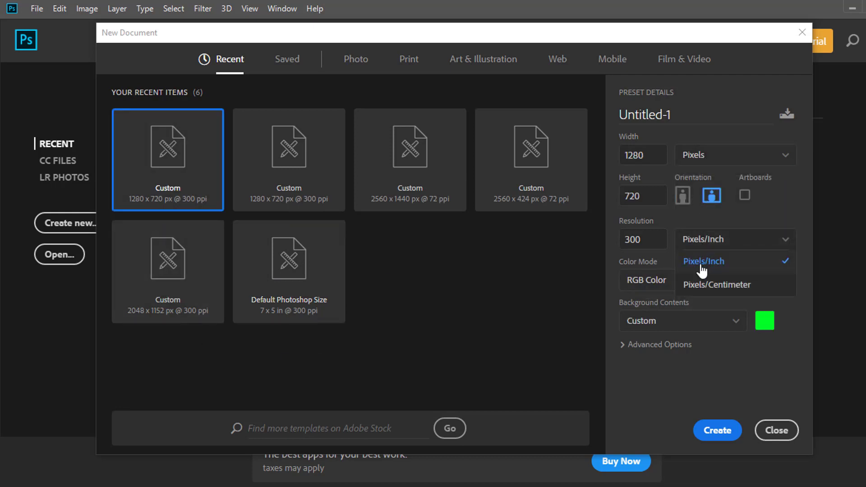
click(656, 240)
double_click(656, 239)
click(669, 369)
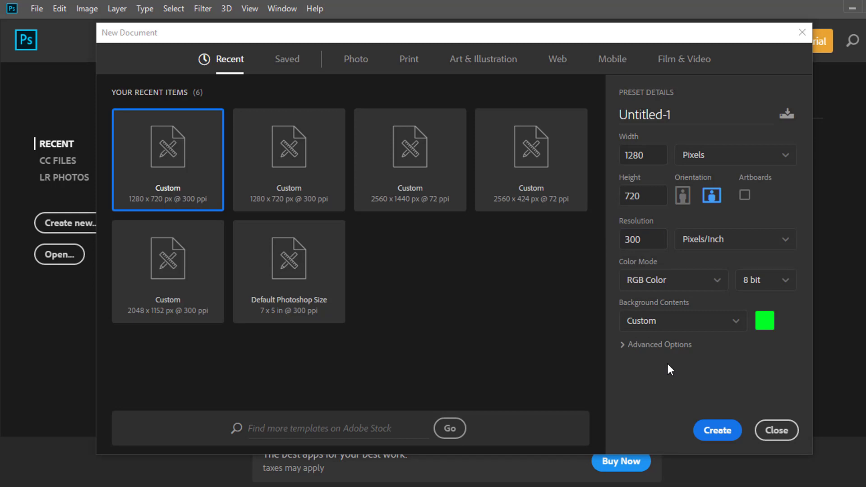
click(652, 239)
key(ctrl+a)
click(483, 275)
Keep width 1280 and the custom green background, then create the document.
click(657, 158)
drag(650, 151, 612, 167)
click(561, 239)
click(765, 316)
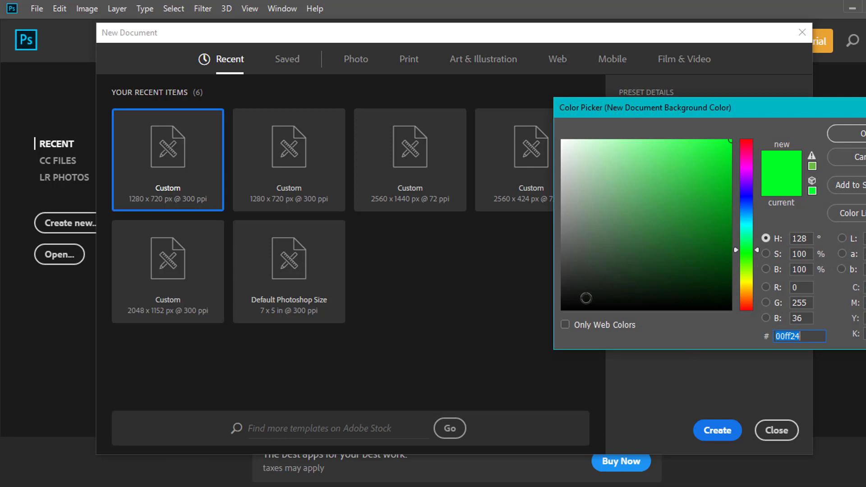
click(848, 133)
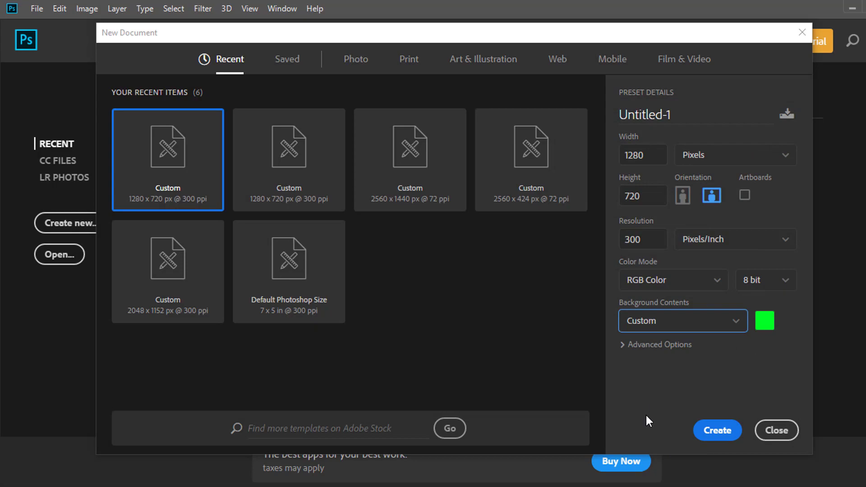
click(714, 432)
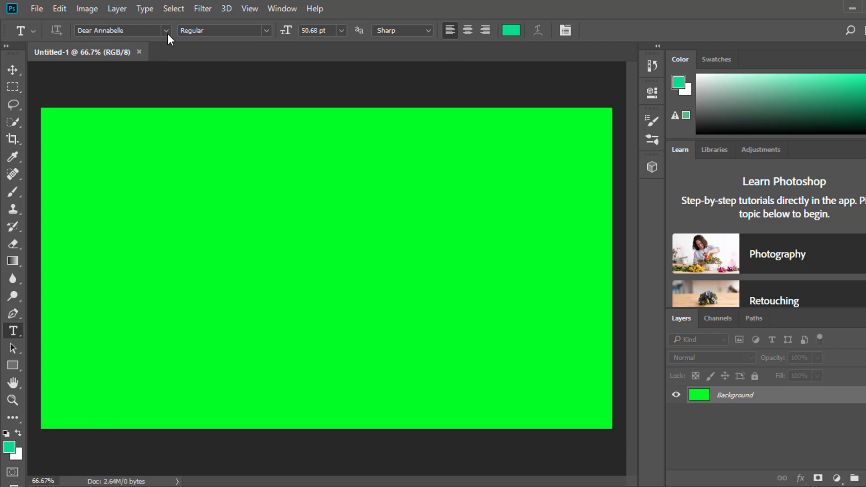
Choose Krinkes Decor PERSONAL USE from the font family list and confirm it's selected.
click(118, 31)
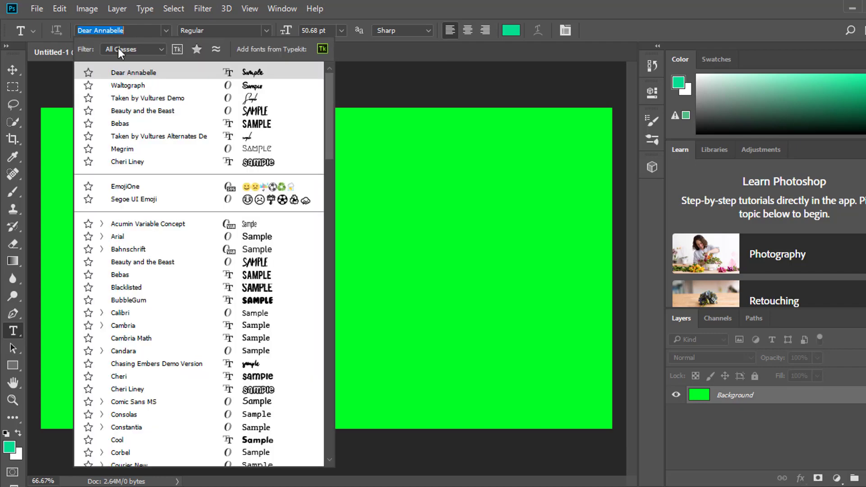
scroll(167, 116, down, 1)
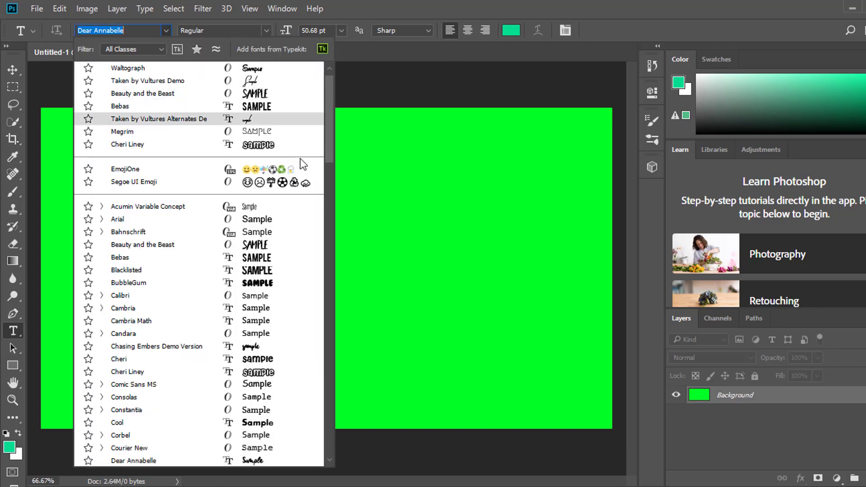
scroll(266, 122, up, 1)
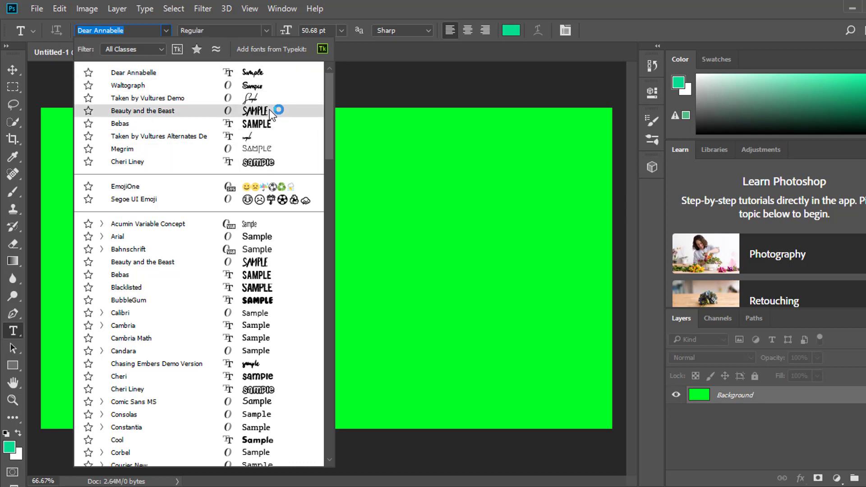
click(272, 91)
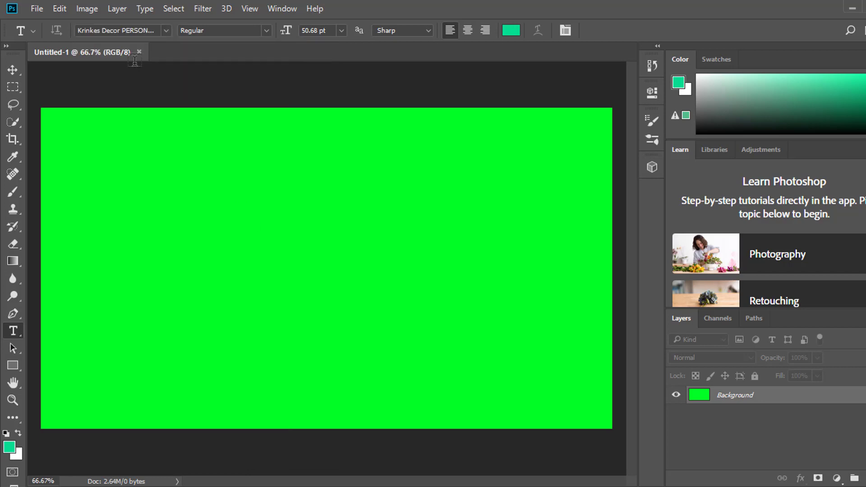
click(160, 30)
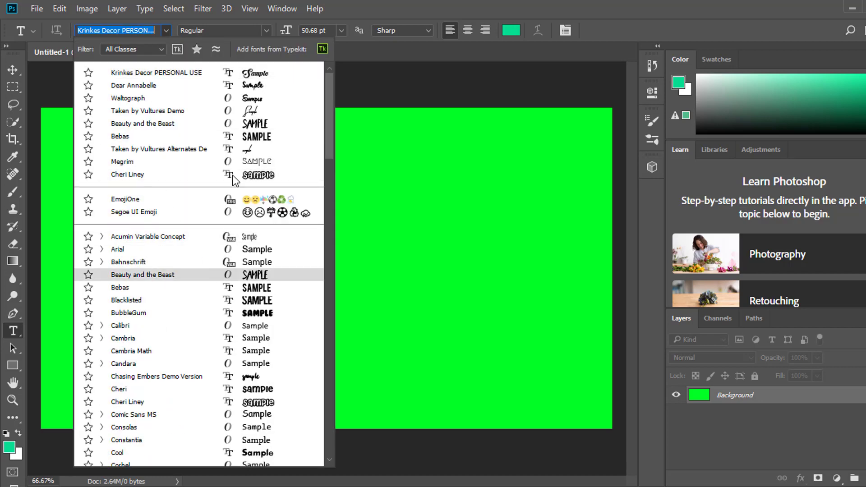
scroll(203, 248, down, 8)
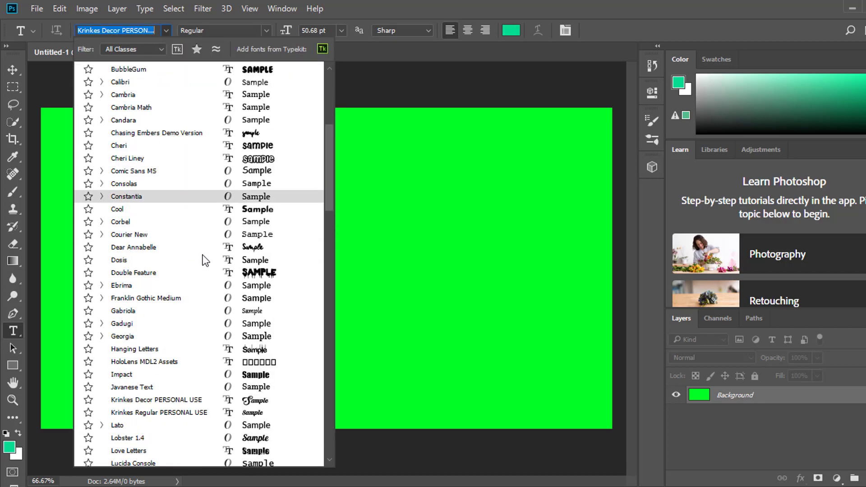
scroll(206, 254, down, 3)
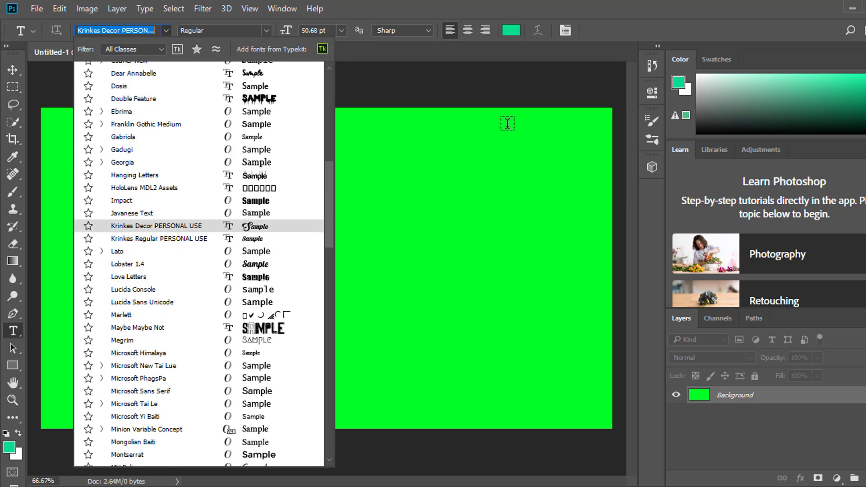
Set the text colour to bright blue #00a2ff.
key(Return)
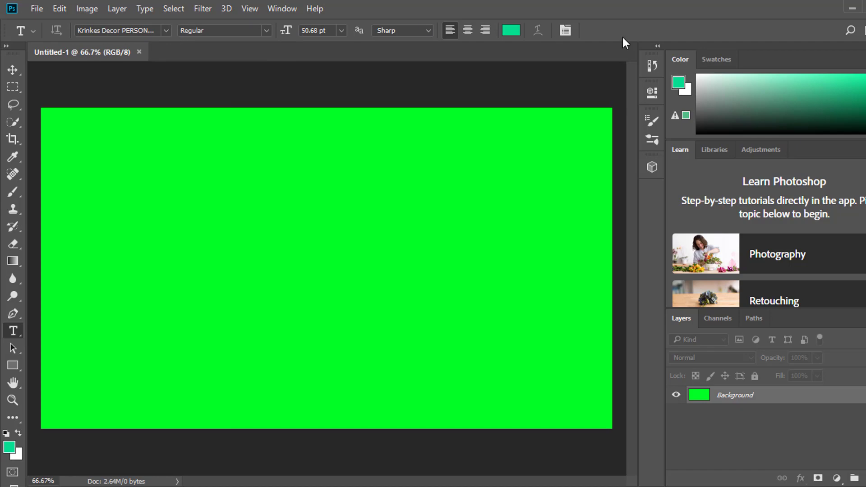
click(509, 30)
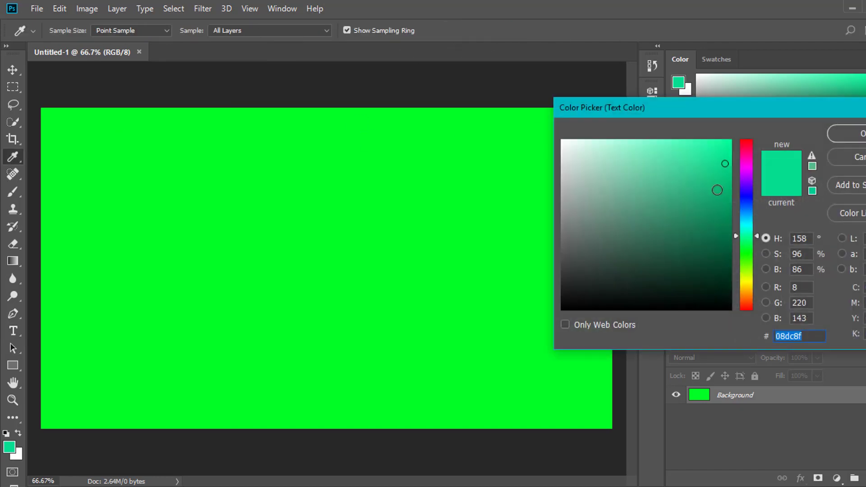
drag(722, 190, 640, 192)
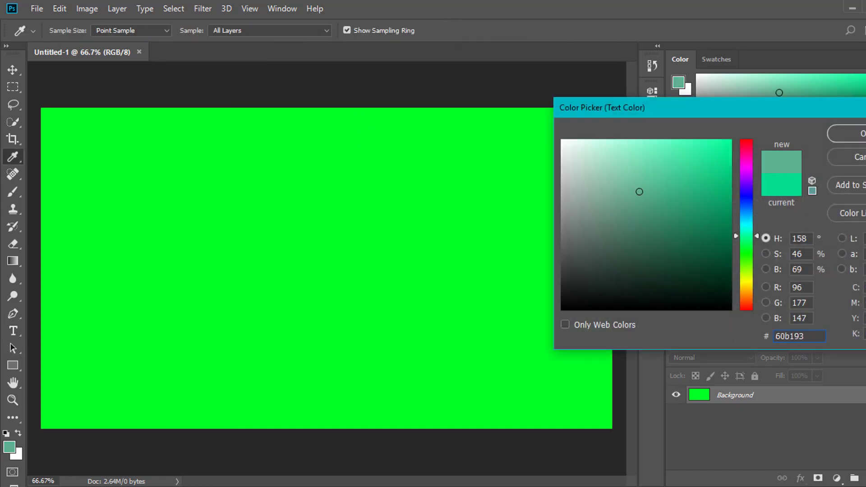
key(Escape)
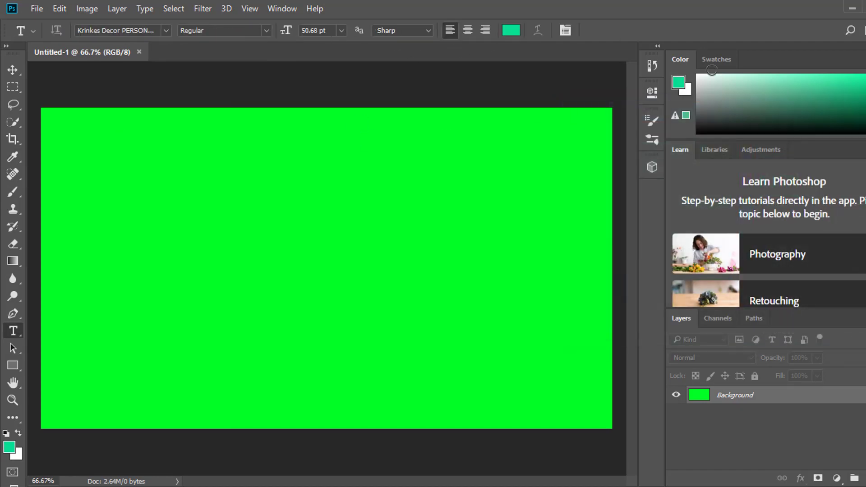
click(510, 30)
click(748, 197)
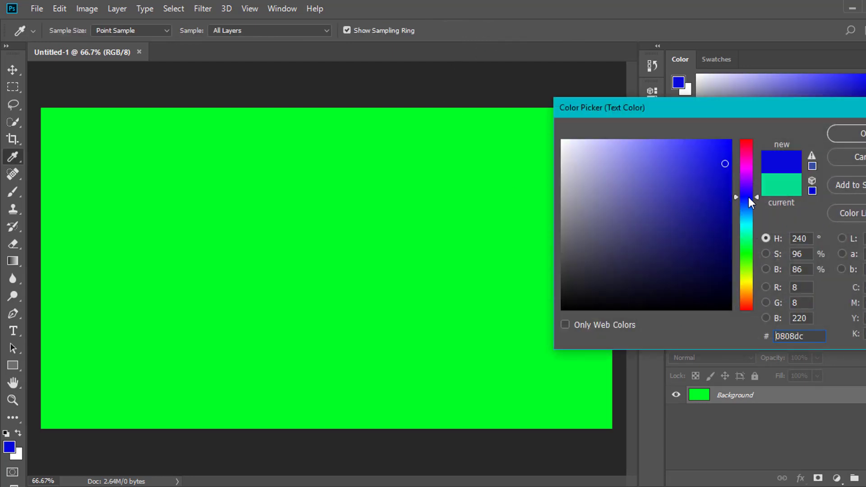
drag(748, 228, 748, 215)
drag(720, 177, 731, 139)
click(854, 135)
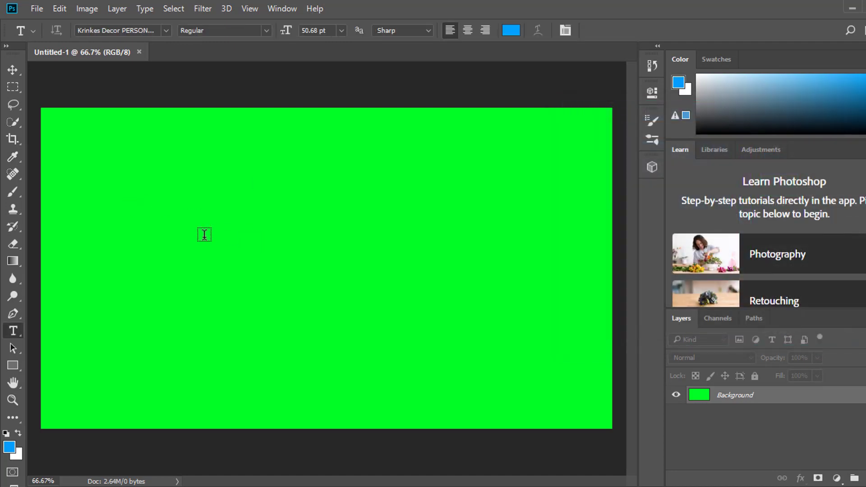
Type 'Glossy' on the canvas and commit the text.
click(204, 234)
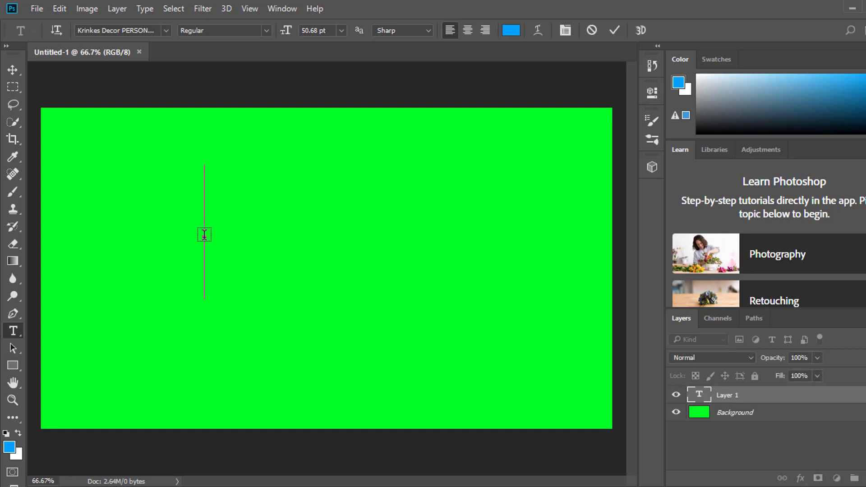
text(Glossy)
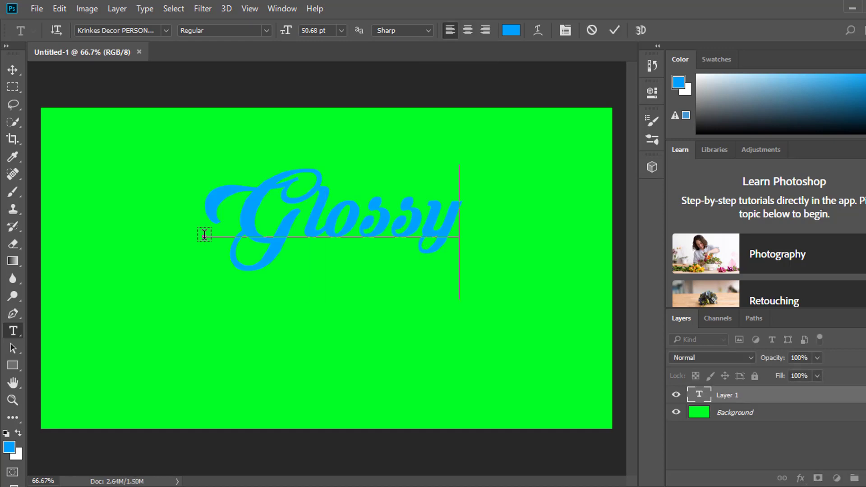
key(Caps_Lock)
key(Caps_Lock)
key(Caps_Lock)
key(Caps_Lock)
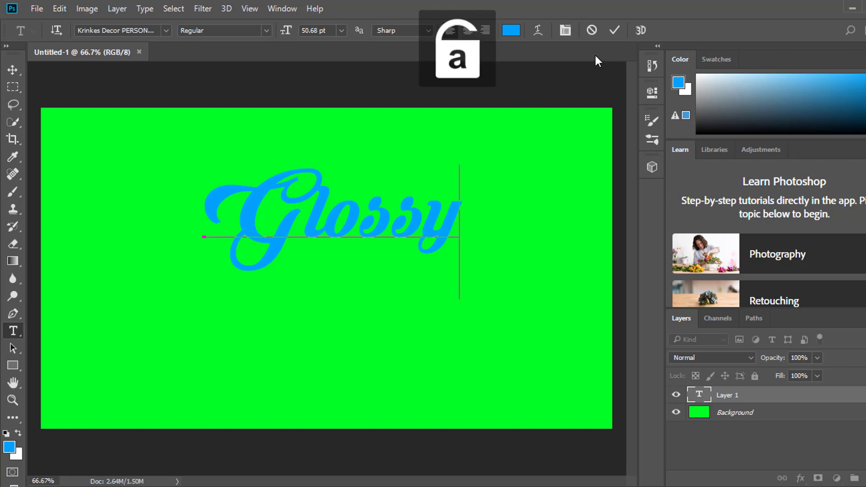
click(615, 30)
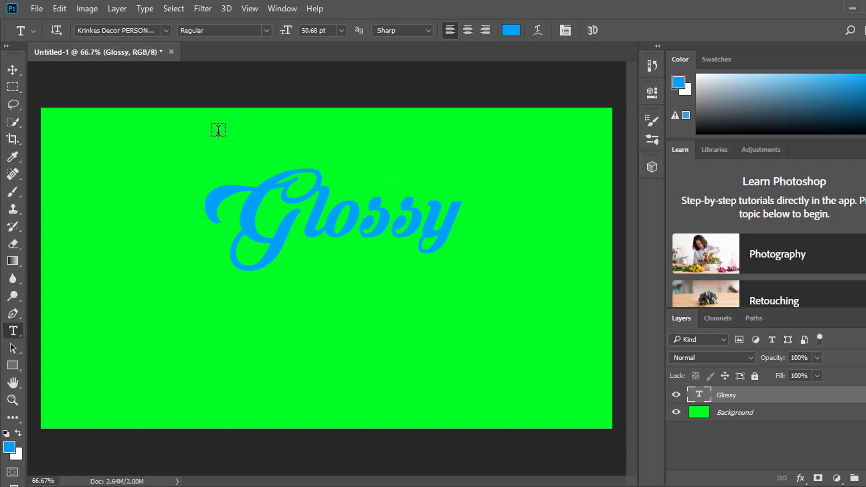
Raise the font size to 64.68 pt and free-transform Glossy to about 122%, centred.
drag(287, 30, 293, 31)
click(16, 71)
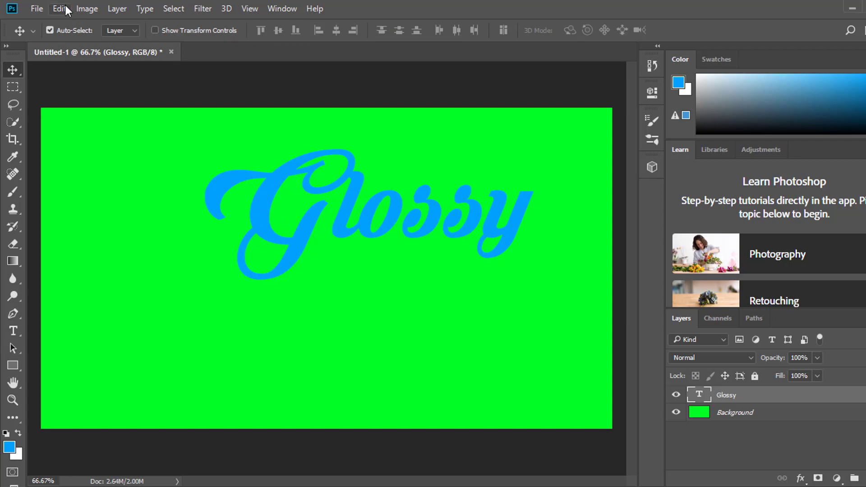
click(59, 8)
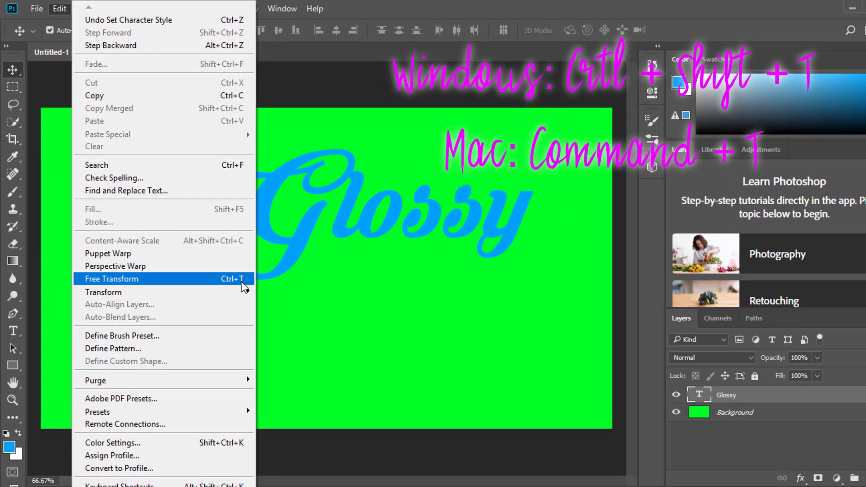
click(242, 281)
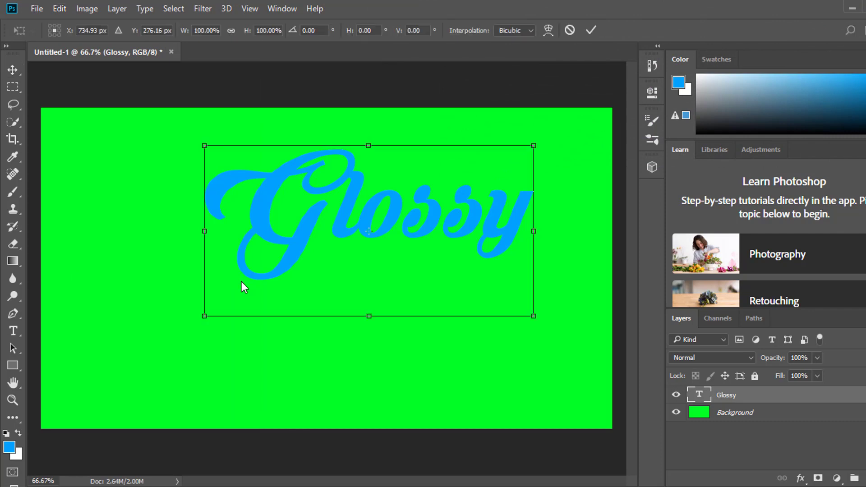
drag(205, 317, 139, 346)
drag(198, 311, 196, 315)
key(Return)
right_click(726, 395)
Add a 4 px dark blue #0e5f8d stroke and a white 8 px outer glow to Glossy.
click(495, 86)
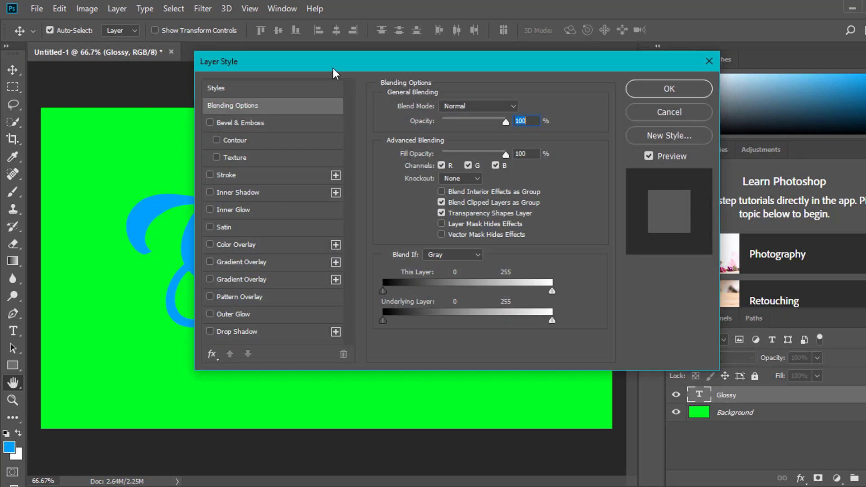
drag(334, 72, 615, 85)
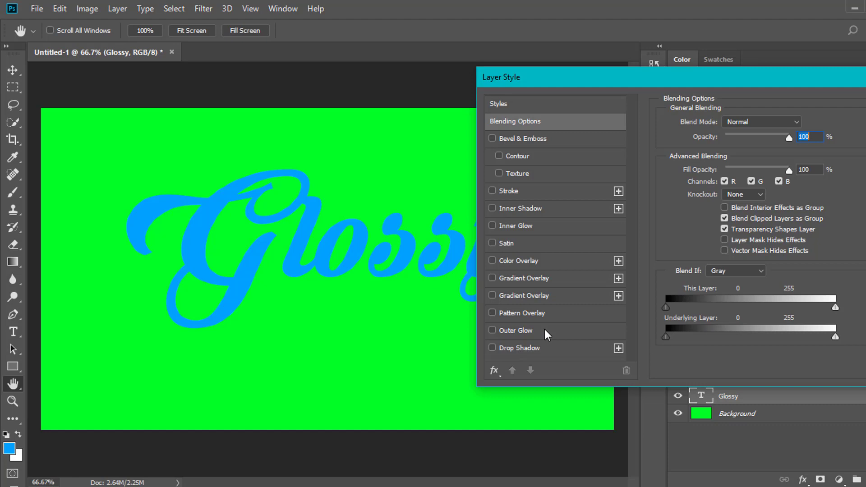
mouse_move(574, 84)
mouse_down()
mouse_move(549, 111)
mouse_move(619, 86)
mouse_move(529, 89)
mouse_up()
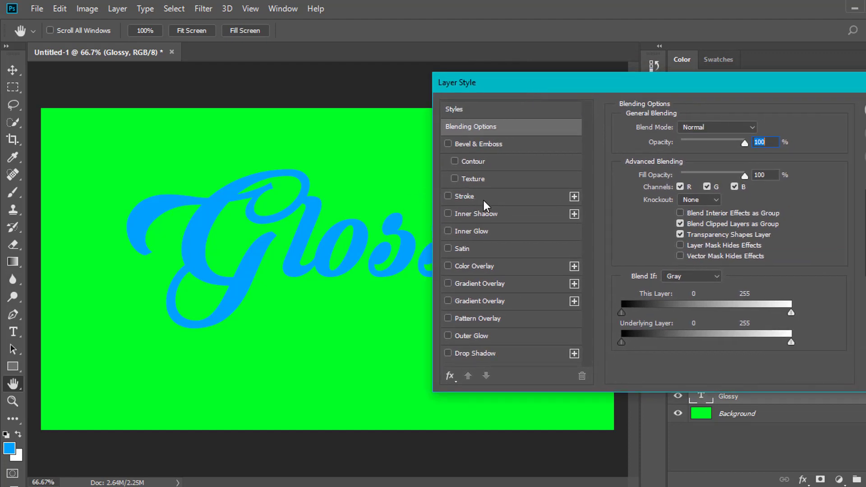
click(465, 196)
click(652, 225)
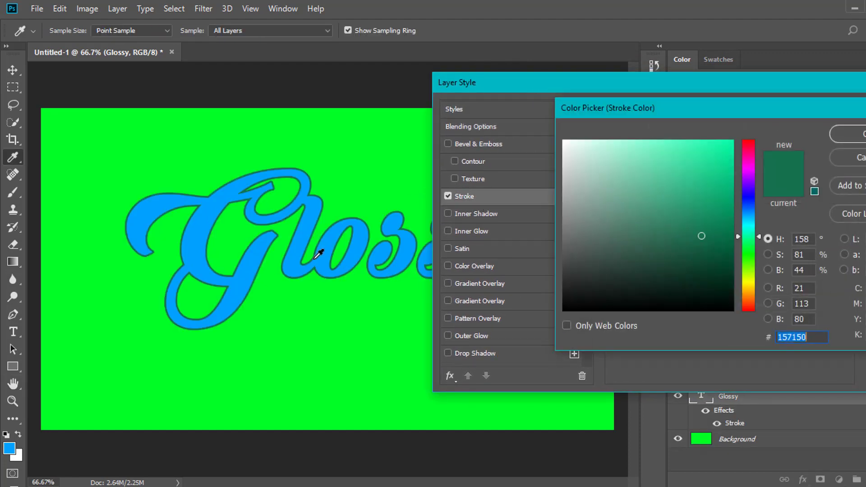
click(365, 235)
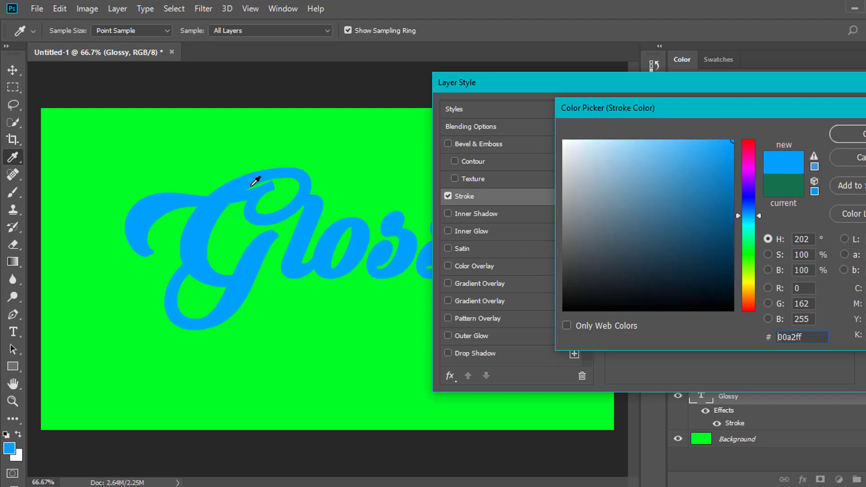
mouse_move(726, 153)
mouse_down()
mouse_move(725, 191)
mouse_move(710, 217)
mouse_up()
click(848, 134)
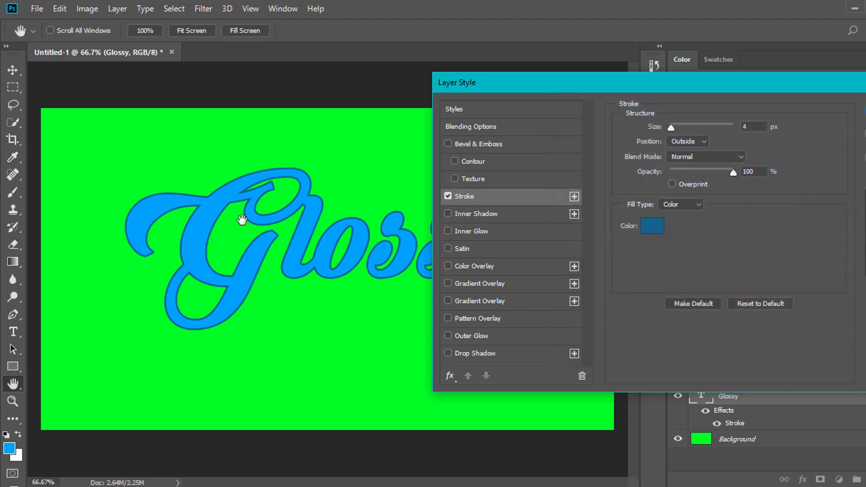
click(495, 336)
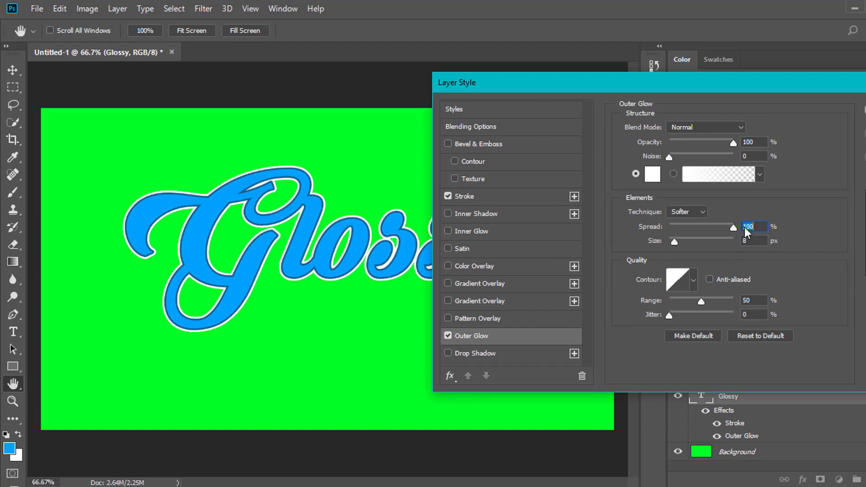
Tune the outer glow to full spread as a thin 10 px white border.
drag(734, 228, 575, 232)
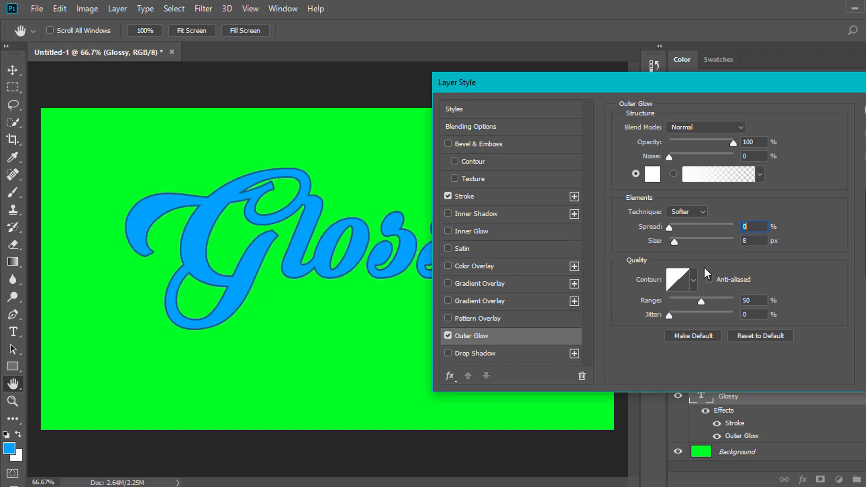
drag(675, 245, 580, 244)
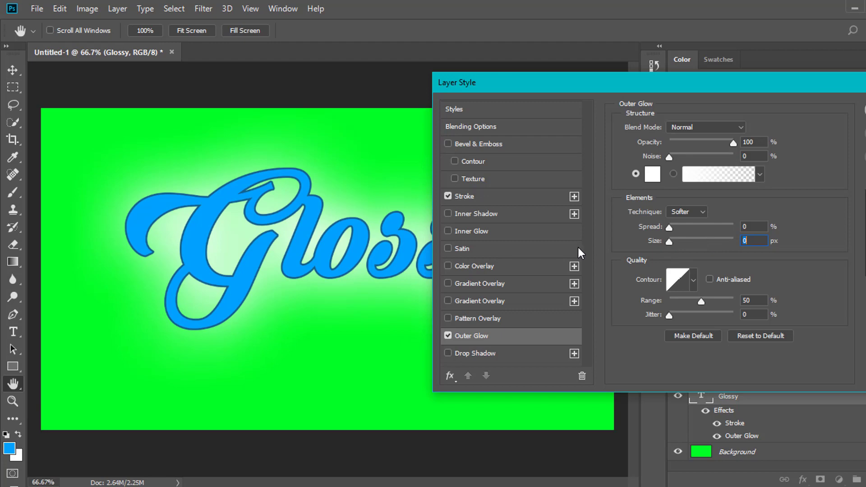
drag(668, 230, 803, 242)
drag(674, 240, 676, 241)
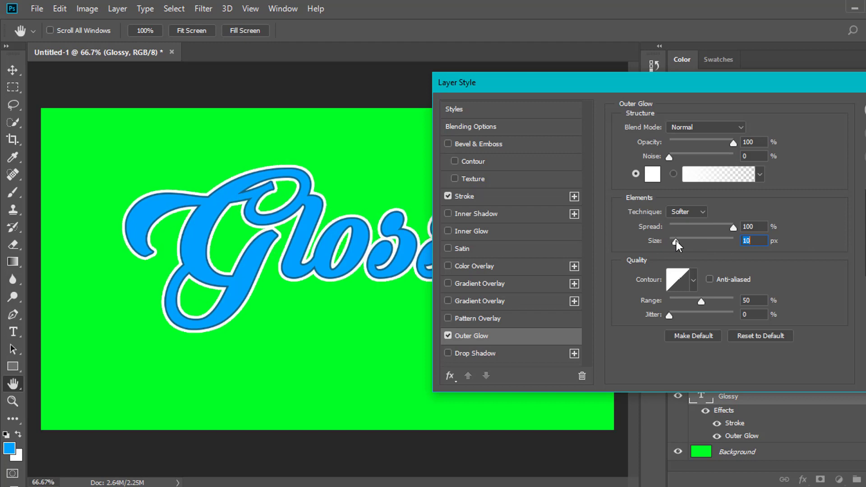
Enable a 38% linear gradient overlay at 90° and apply the layer style.
click(498, 302)
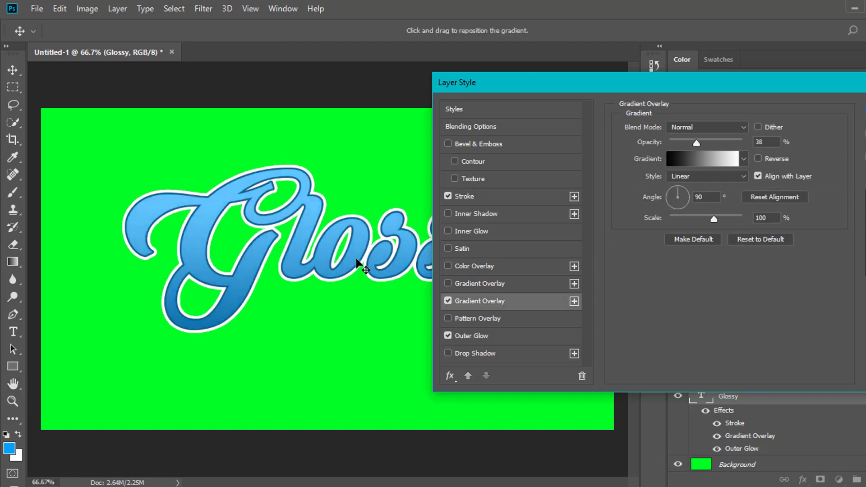
drag(473, 74, 341, 113)
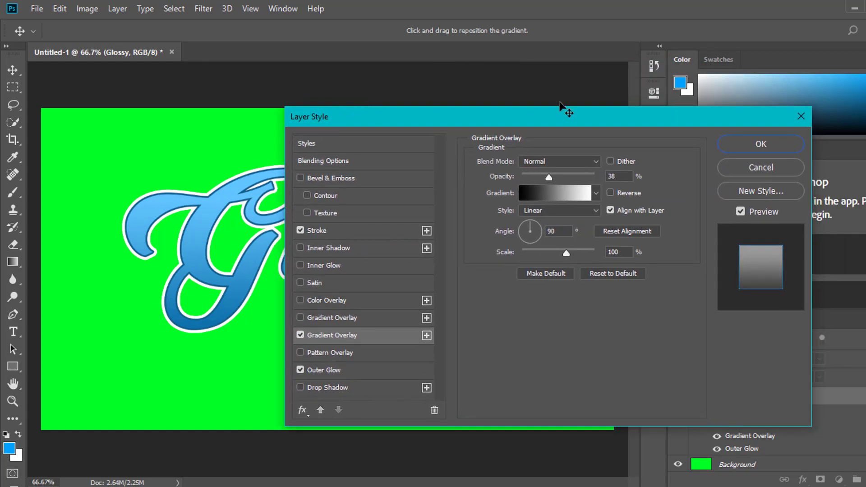
click(772, 145)
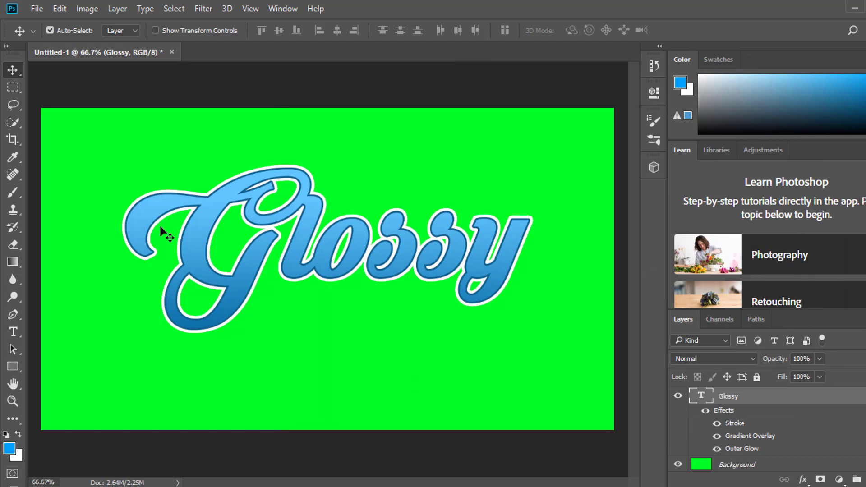
Nudge Glossy slightly left and reopen its Blending Options.
drag(322, 259, 308, 260)
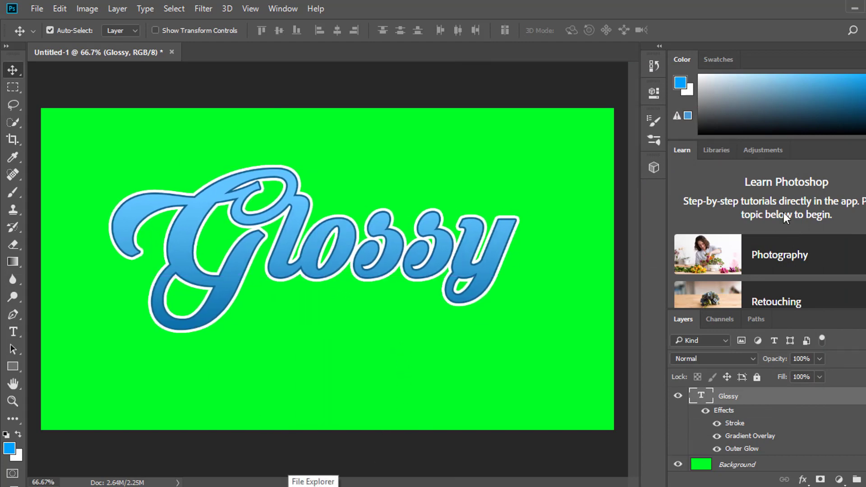
right_click(840, 399)
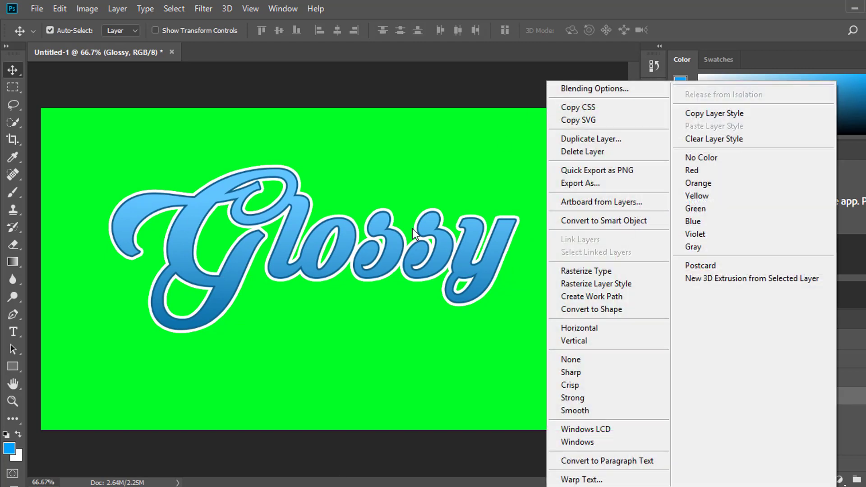
click(591, 85)
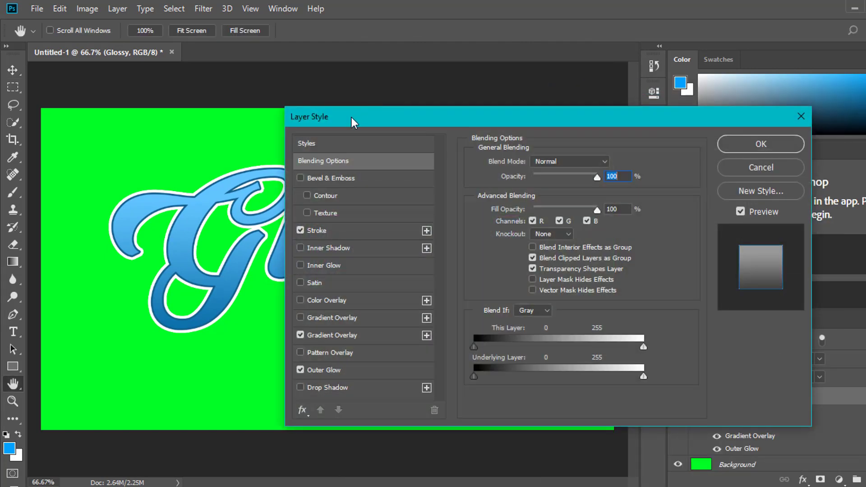
drag(351, 117, 492, 82)
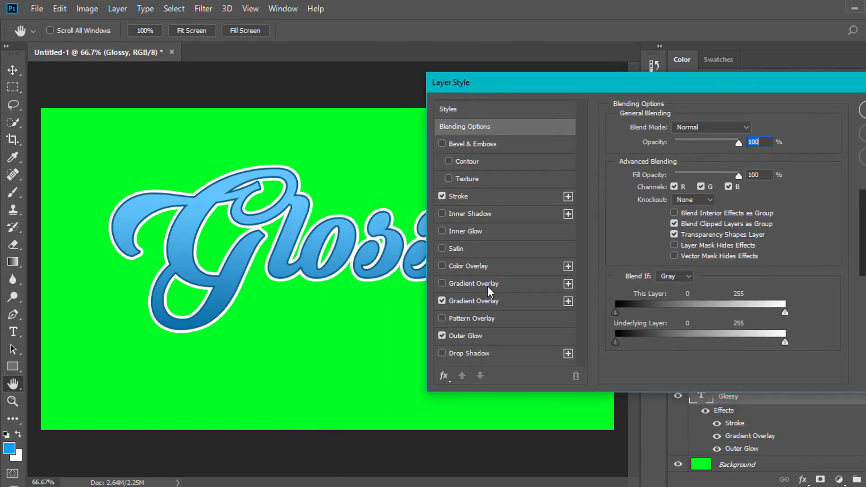
Enable the second Gradient Overlay and reset it to default Normal, 100%, linear 90°.
click(488, 286)
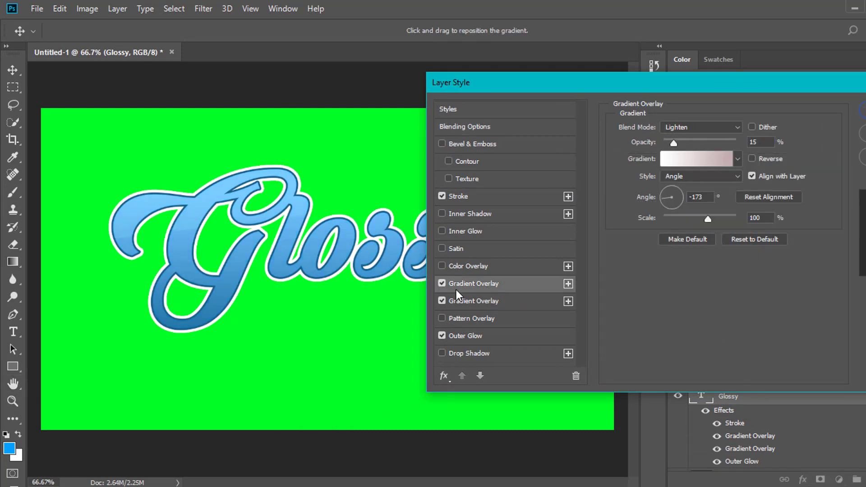
click(443, 284)
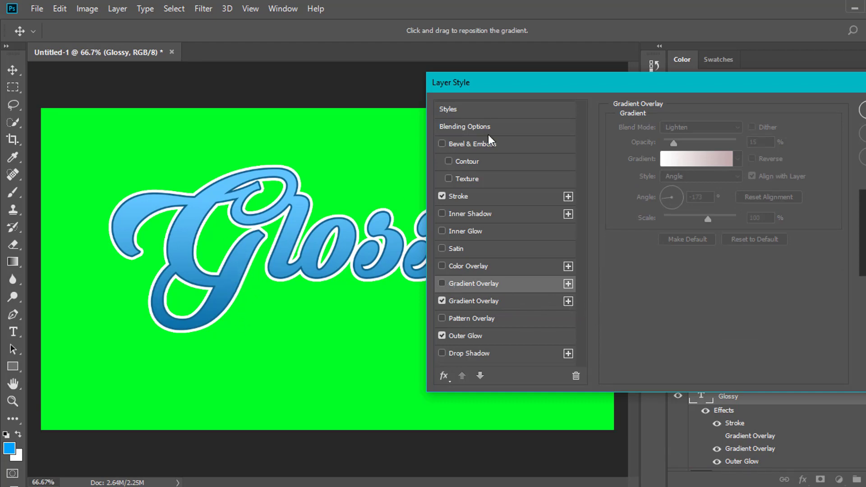
click(480, 280)
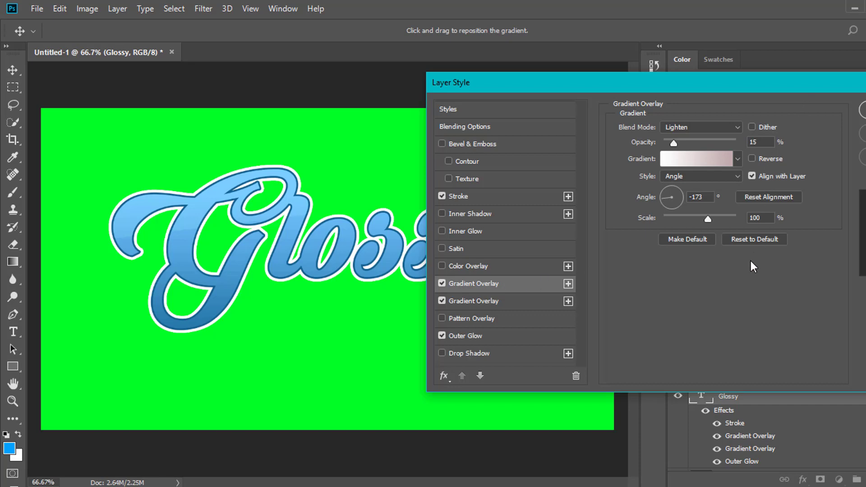
click(754, 240)
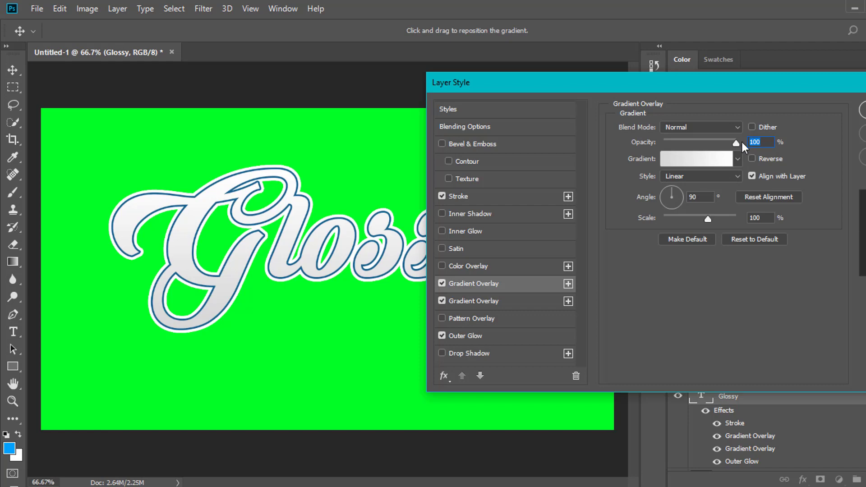
Keep the overlay at Normal, switch it to Angle style and reposition it across the letters.
click(709, 126)
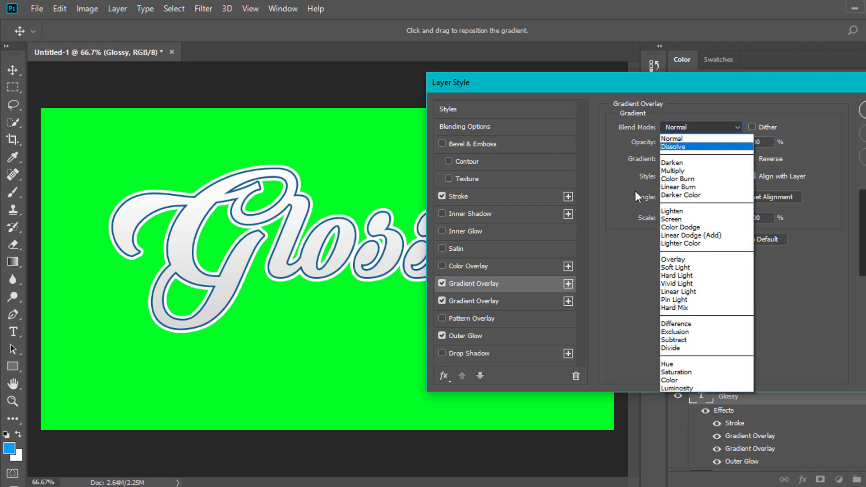
click(630, 226)
click(678, 178)
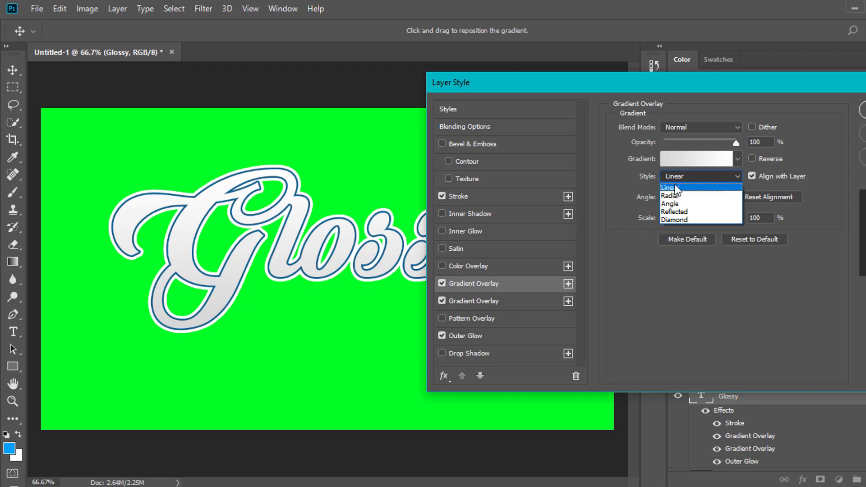
click(672, 203)
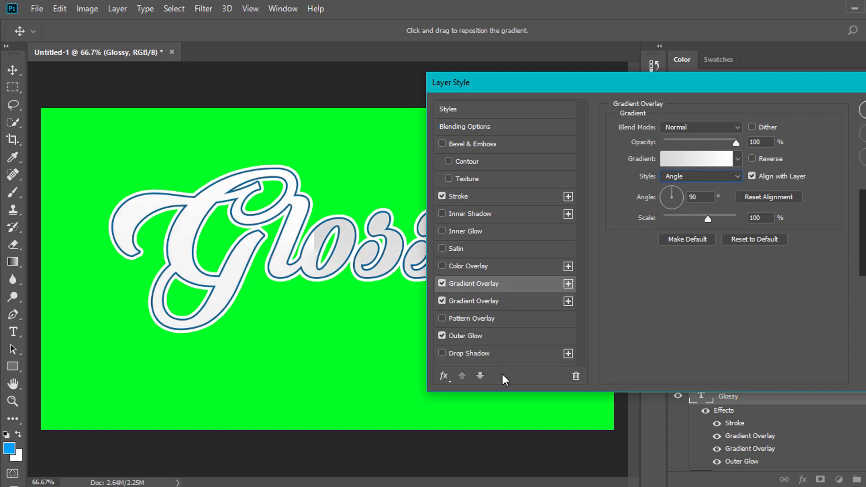
drag(315, 255, 296, 300)
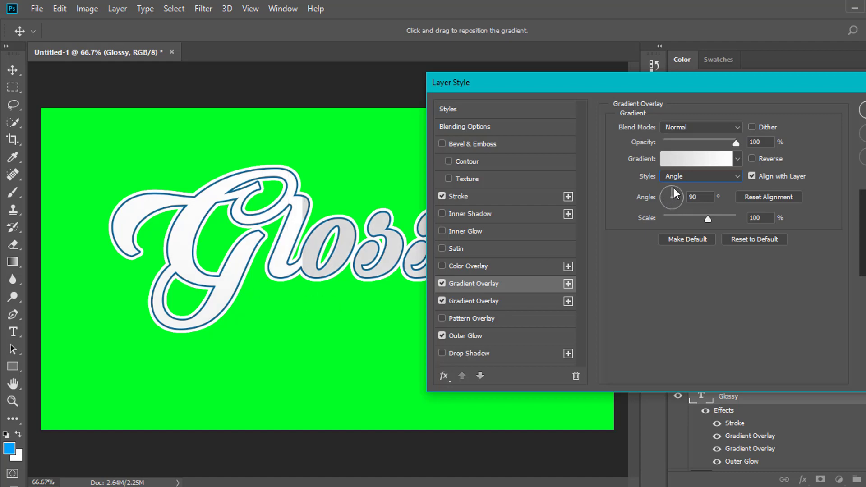
drag(669, 193, 664, 196)
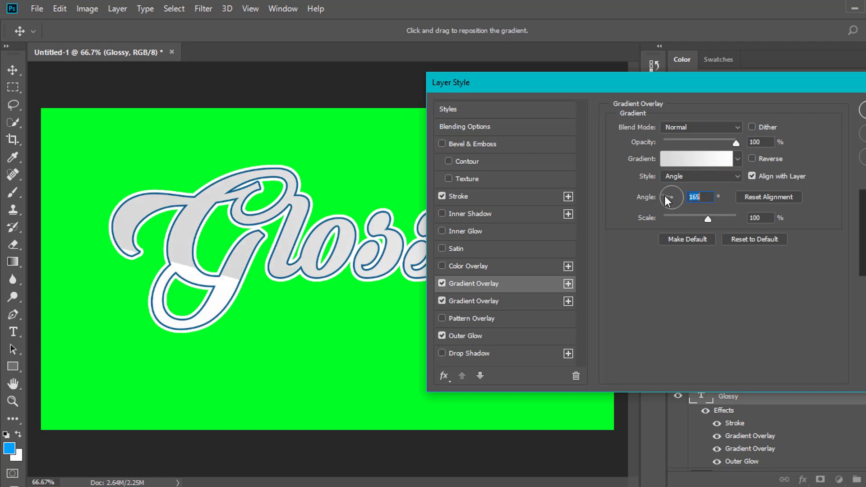
drag(339, 252, 340, 230)
drag(507, 85, 589, 50)
drag(344, 252, 552, 312)
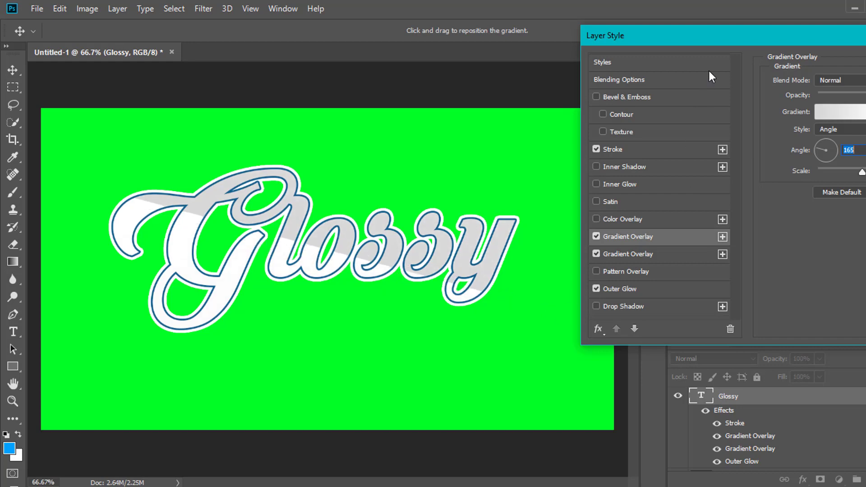
drag(641, 47, 506, 66)
Set the gradient angle to 177°, shift the white band upward and lower its opacity.
click(680, 169)
drag(341, 275, 331, 214)
drag(525, 55, 620, 76)
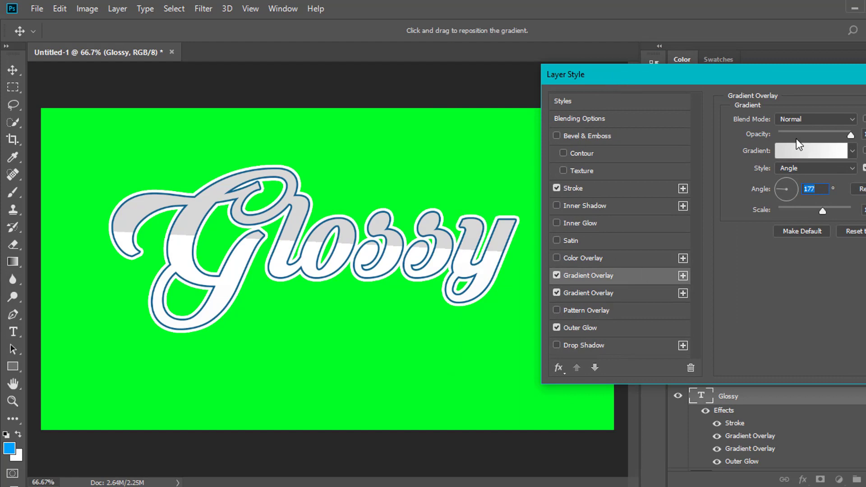
click(799, 134)
drag(805, 132, 824, 131)
click(788, 156)
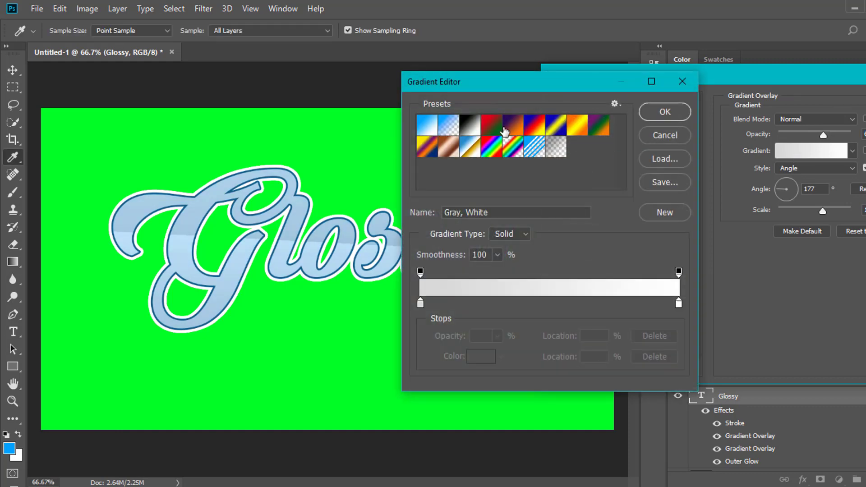
Build a gradient with a white left stop and a 000000 black right stop.
click(469, 125)
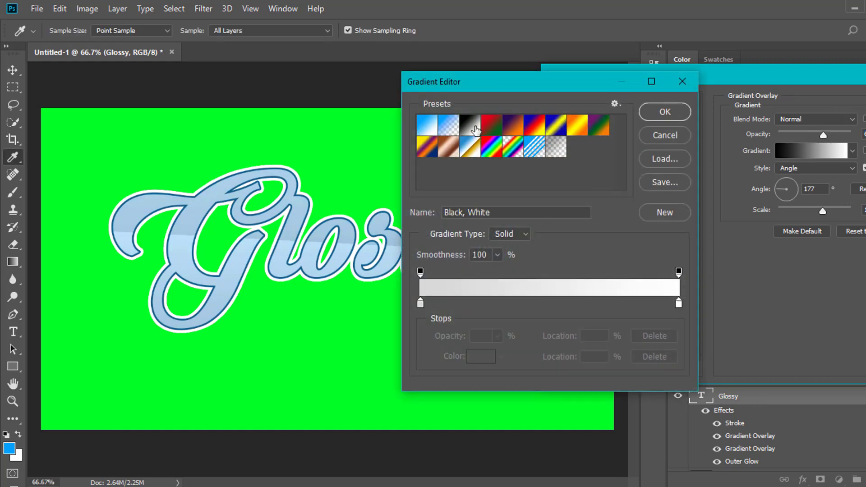
click(420, 305)
click(474, 356)
drag(664, 247, 564, 141)
click(857, 138)
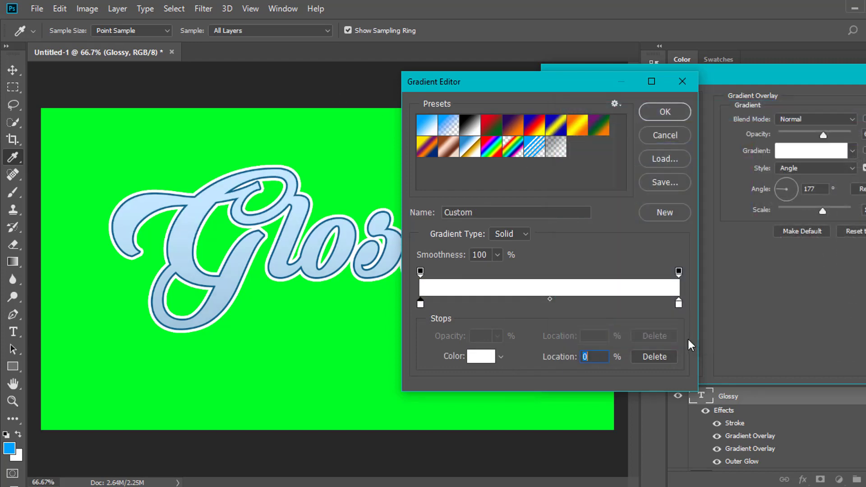
click(679, 304)
click(492, 354)
text(000000)
click(854, 136)
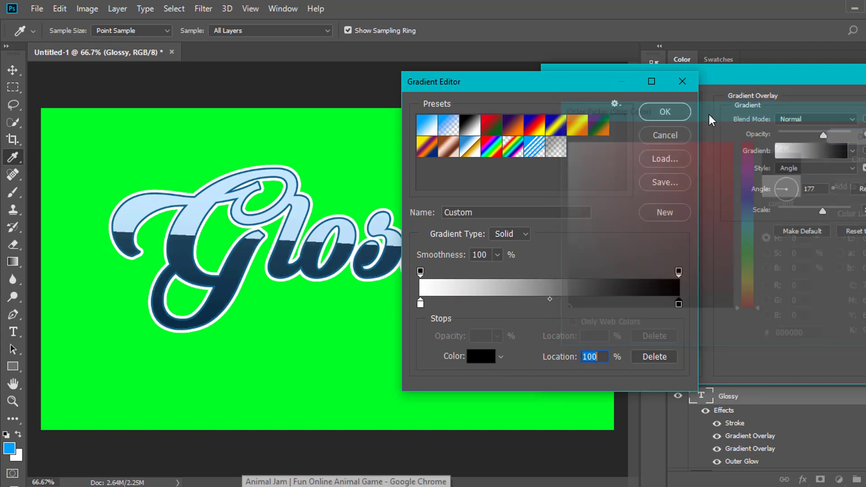
click(651, 112)
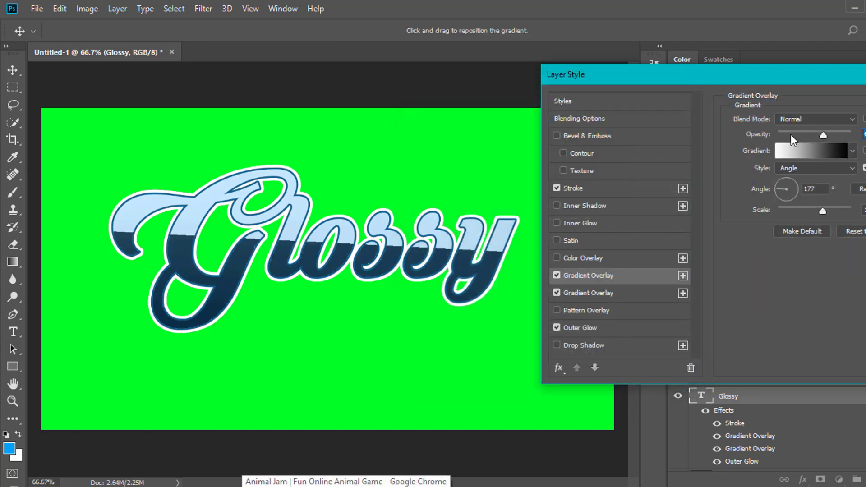
click(791, 135)
Drop the gradient overlay opacity far down and shift the shine band across Glossy.
drag(789, 134, 857, 143)
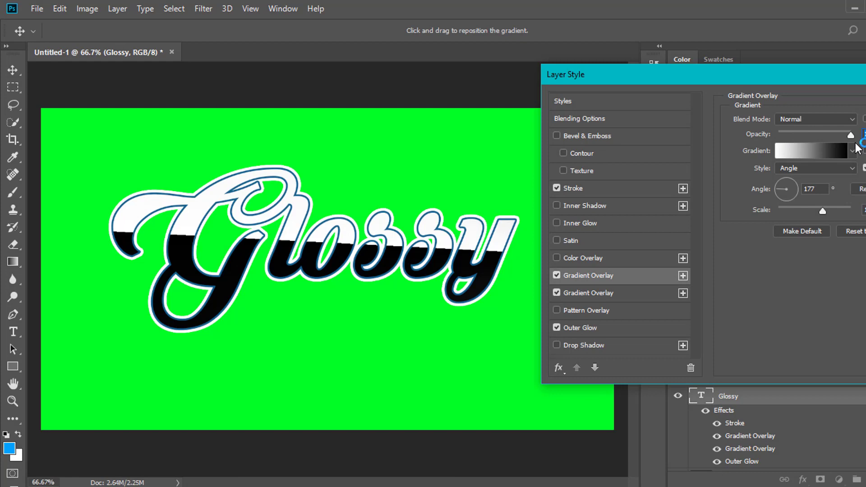
drag(844, 143, 786, 144)
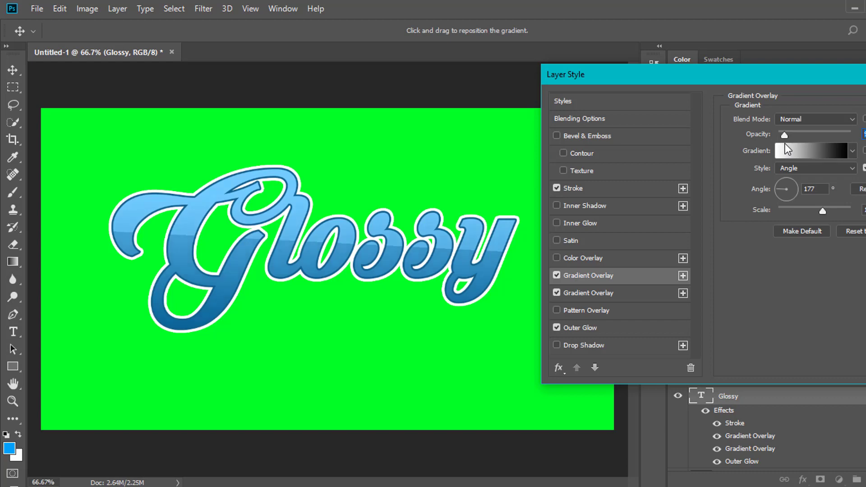
mouse_move(387, 261)
mouse_down()
mouse_move(386, 276)
mouse_move(379, 260)
mouse_up()
Add a drop shadow with slightly raised opacity and distance, then apply the layer style.
click(583, 343)
drag(809, 141, 816, 139)
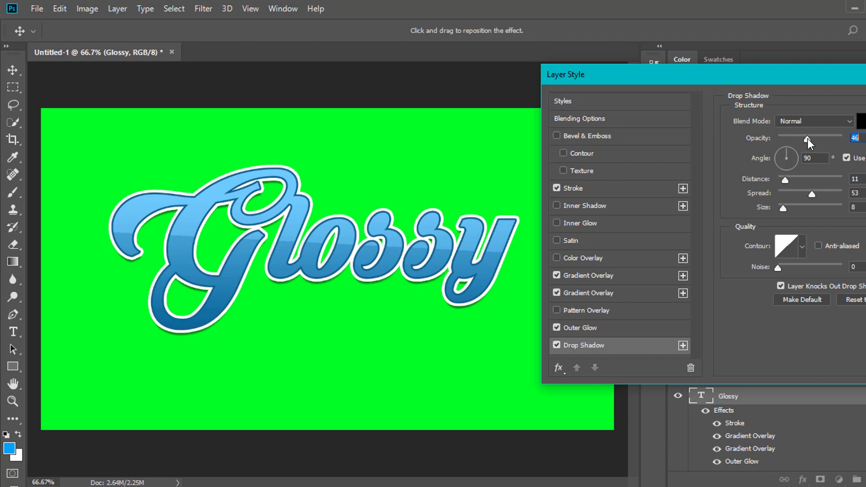
drag(785, 177, 786, 176)
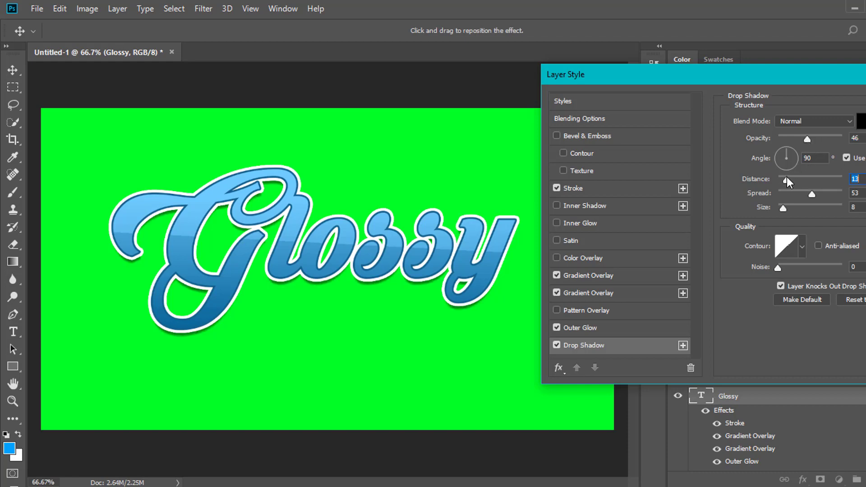
drag(793, 78, 482, 84)
click(680, 100)
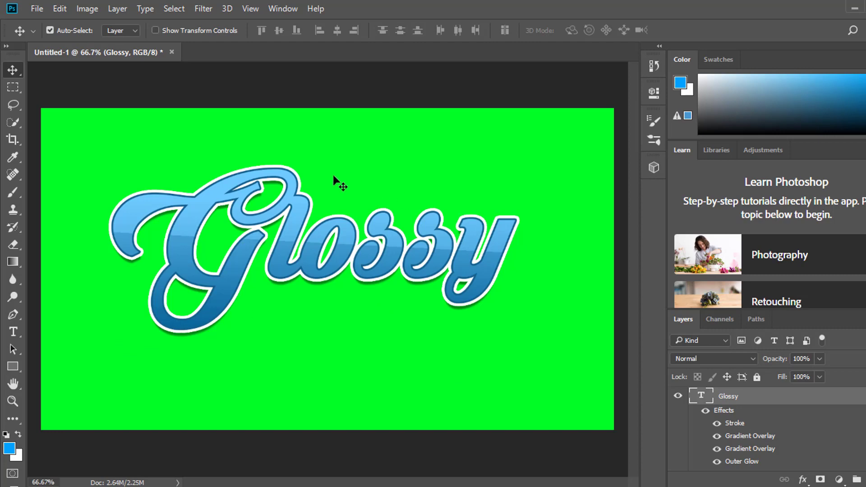
click(19, 333)
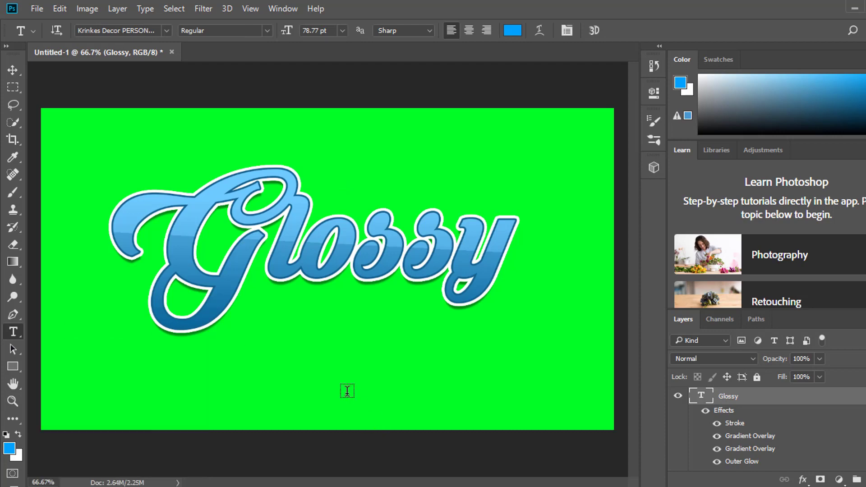
click(167, 30)
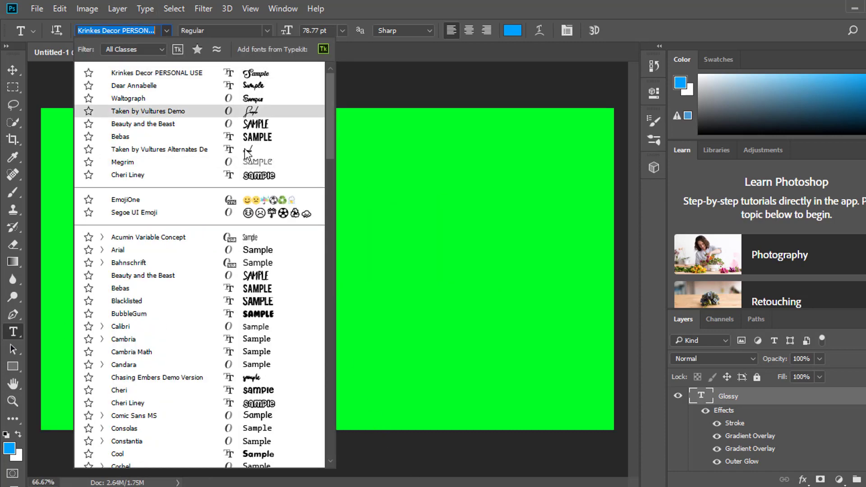
click(245, 149)
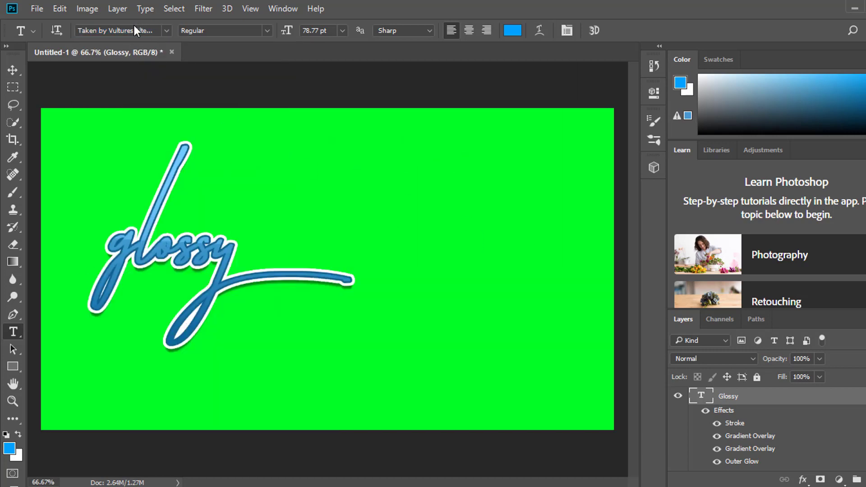
click(161, 29)
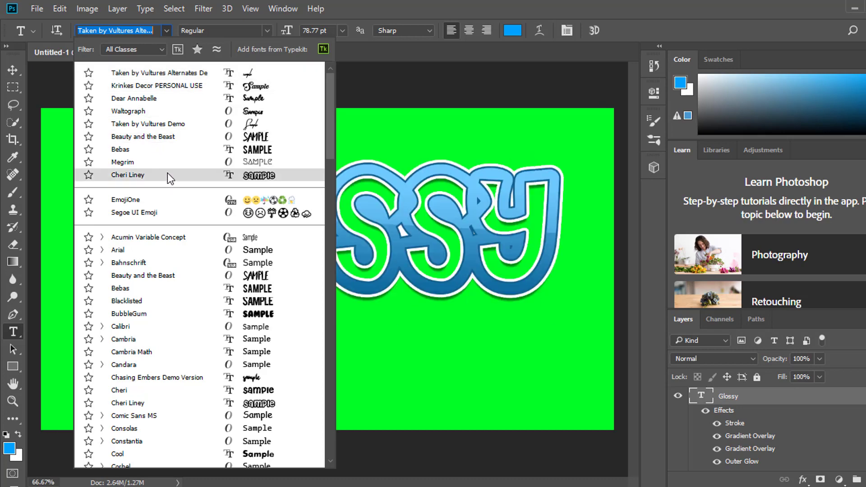
click(194, 85)
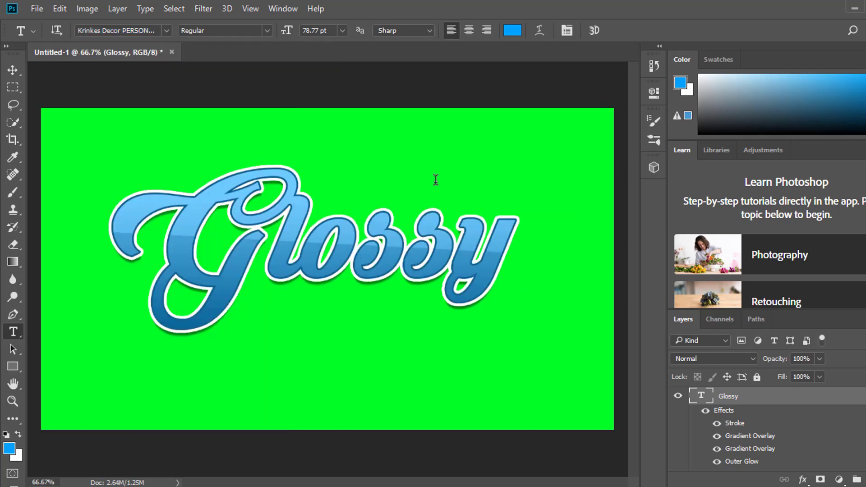
click(13, 70)
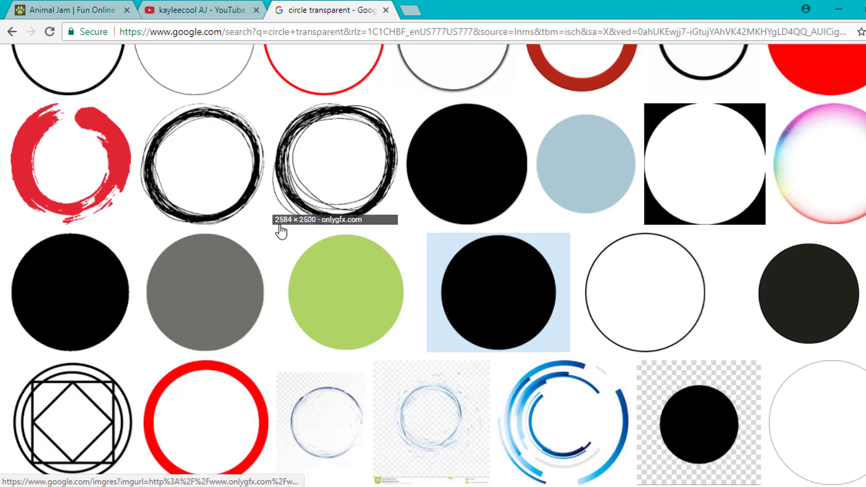
Open the transparent 'Disc Plain black.svg' image preview and save a copy of it.
scroll(281, 231, up, 1)
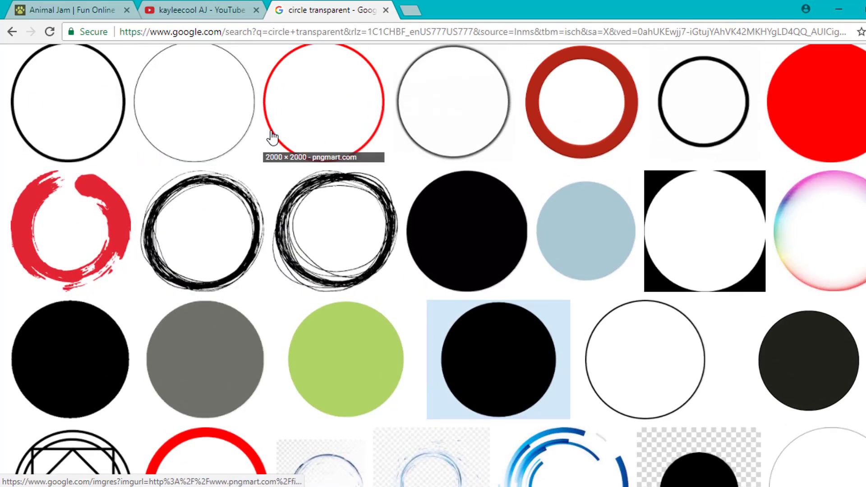
click(498, 226)
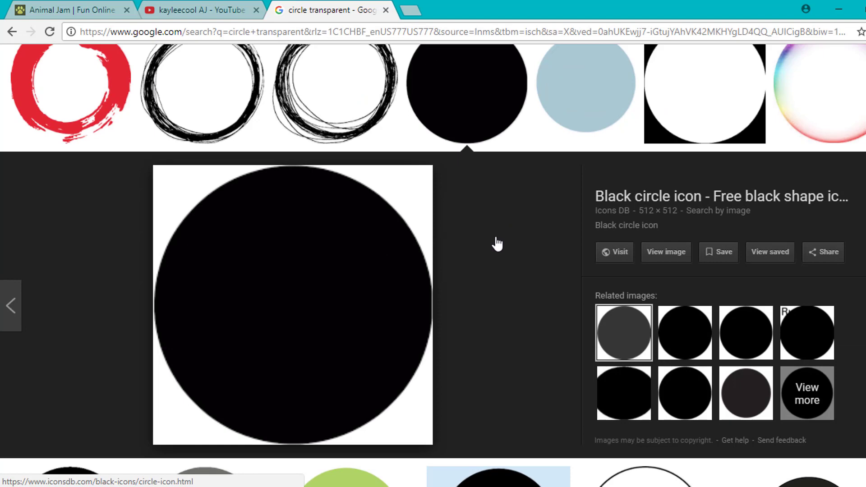
click(681, 333)
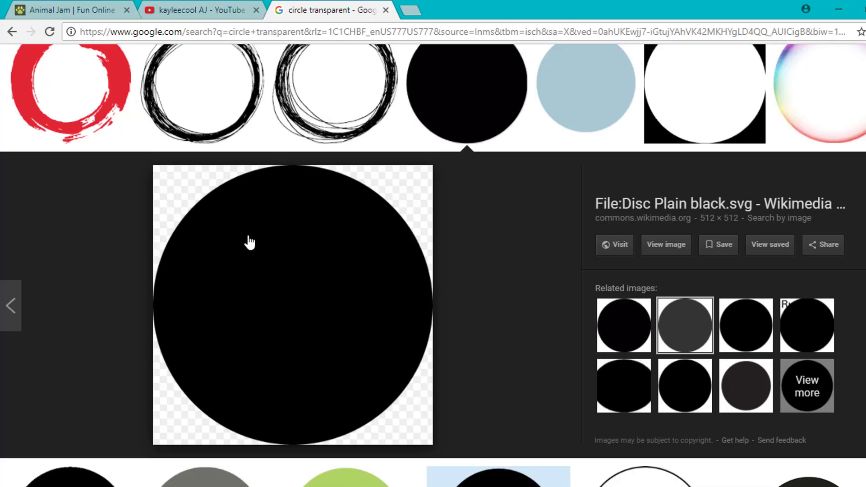
right_click(312, 264)
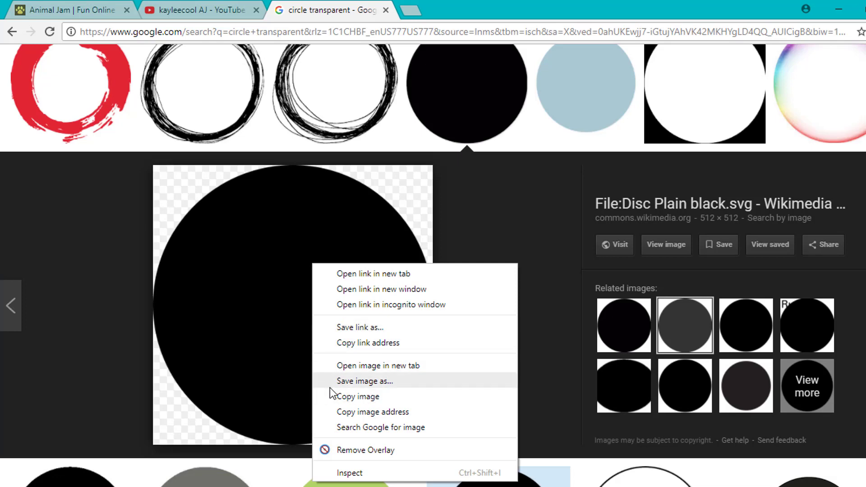
click(499, 226)
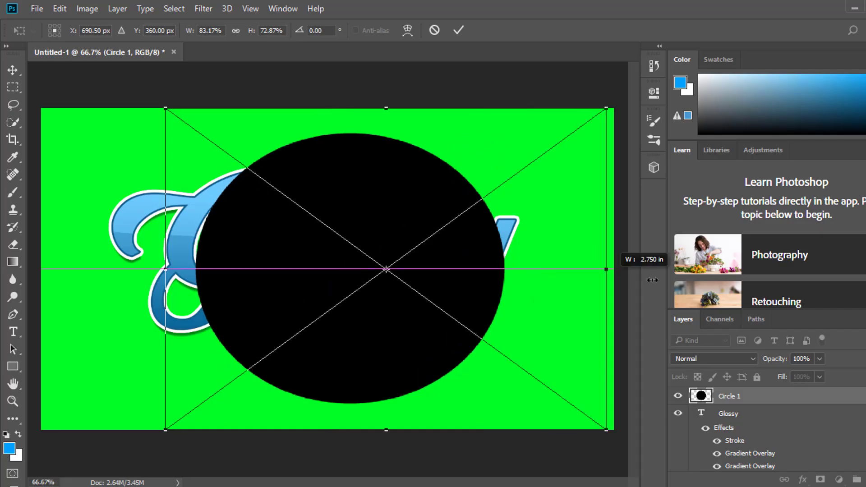
Stretch Circle 1 into a wide ellipse (137% × 72.87%) and move it up over the text.
drag(652, 280, 818, 279)
drag(602, 292, 482, 272)
drag(470, 194, 460, 153)
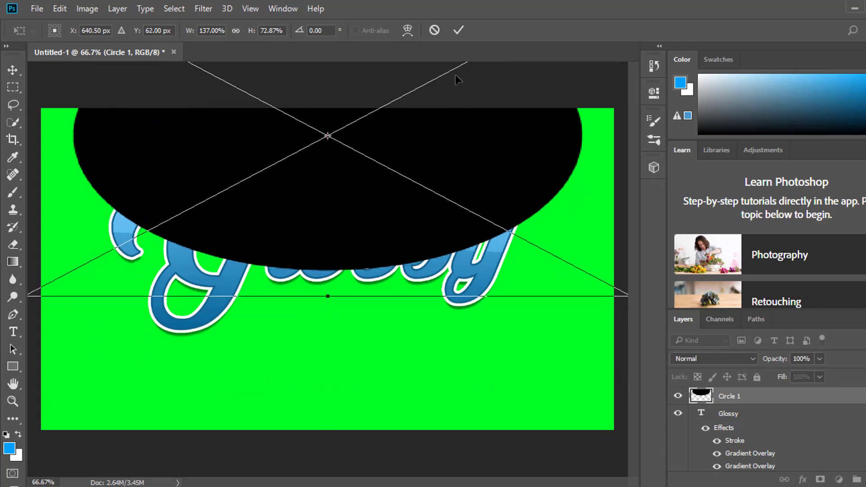
click(458, 32)
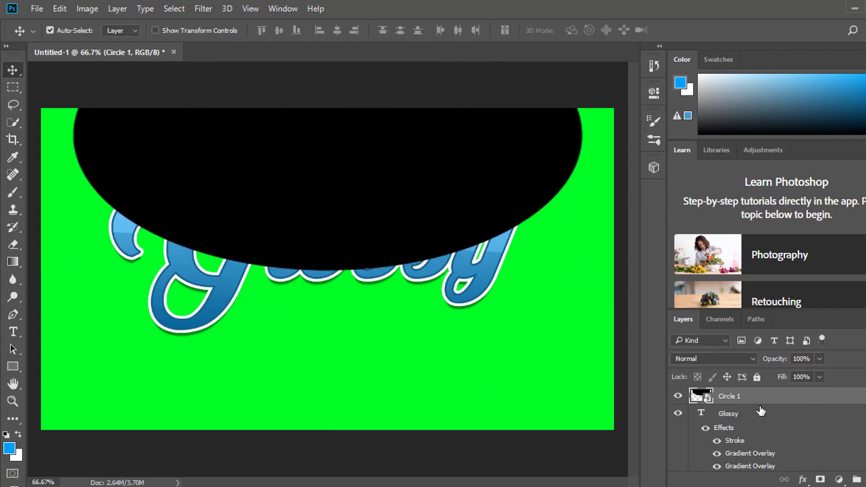
Turn off the first Gradient Overlay in the Glossy layer's blending options.
click(752, 413)
right_click(752, 384)
click(508, 89)
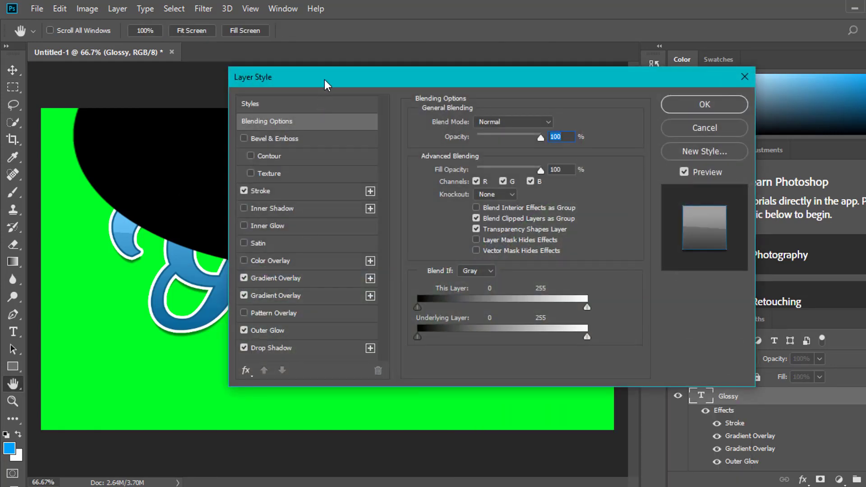
drag(324, 80, 570, 93)
click(523, 296)
click(490, 291)
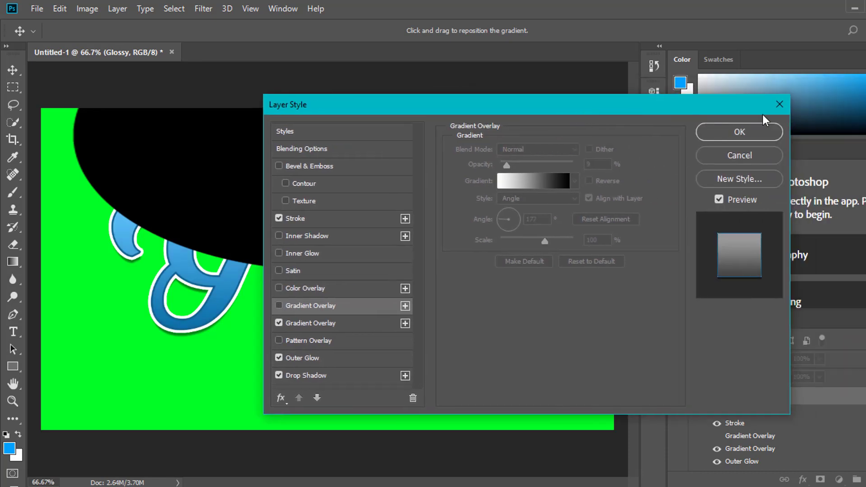
click(737, 131)
scroll(754, 415, up, 1)
right_click(746, 398)
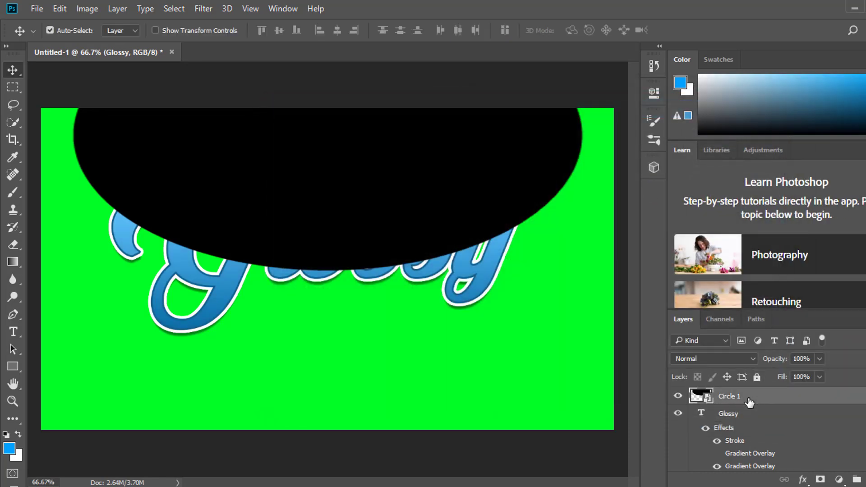
Give Circle 1 a white (ffffff) Color Overlay at 100% opacity.
click(511, 77)
drag(419, 99, 589, 90)
click(483, 280)
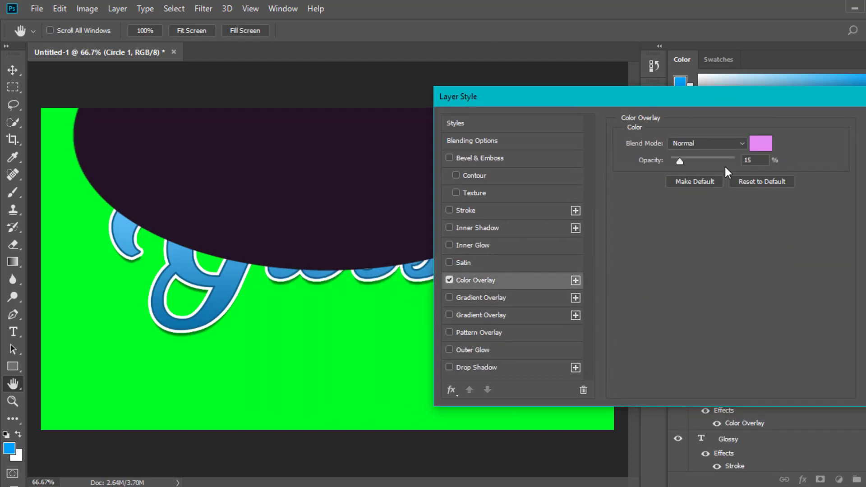
click(760, 143)
text(ffffff)
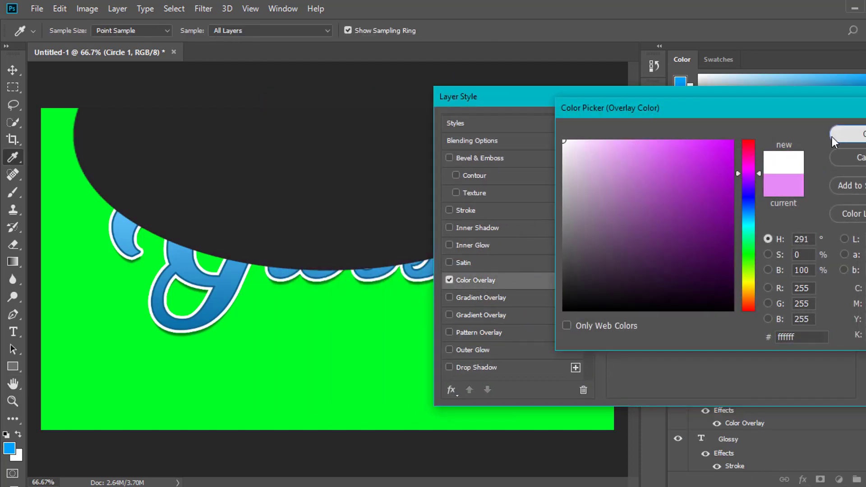
click(838, 135)
drag(679, 160, 826, 168)
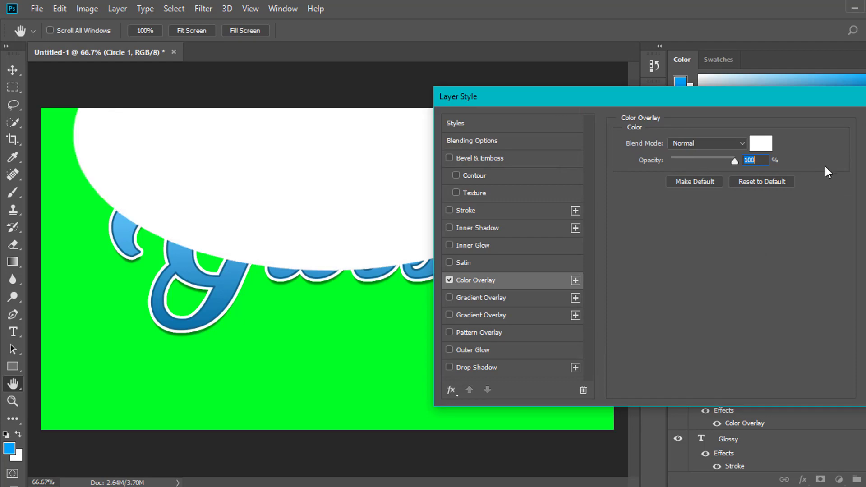
Lower Circle 1's layer opacity to about 23%, apply, and nudge the ellipse slightly.
click(447, 142)
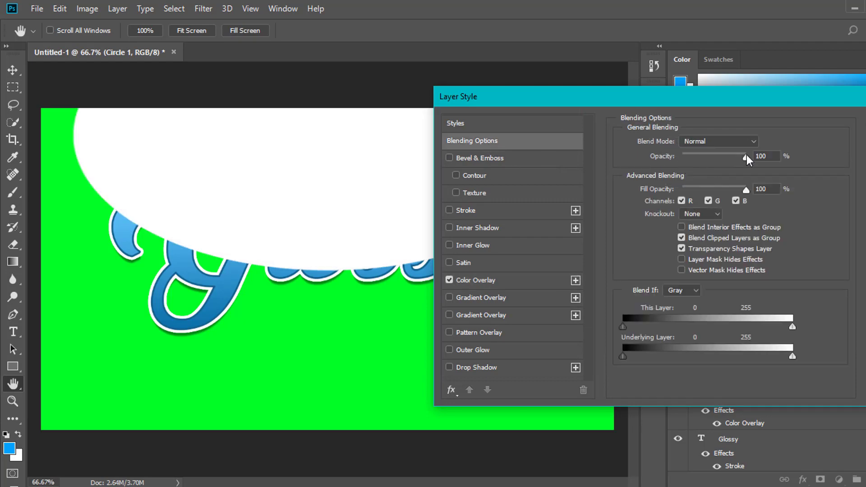
drag(747, 158, 697, 158)
key(Return)
drag(448, 246, 448, 243)
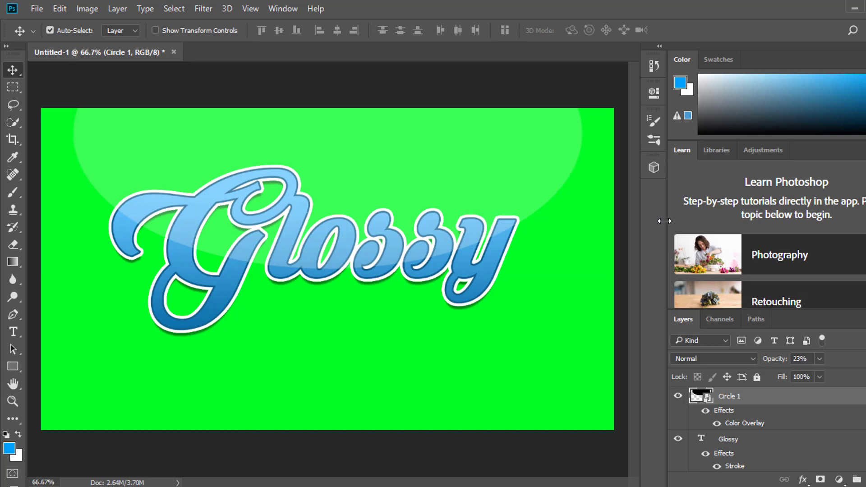